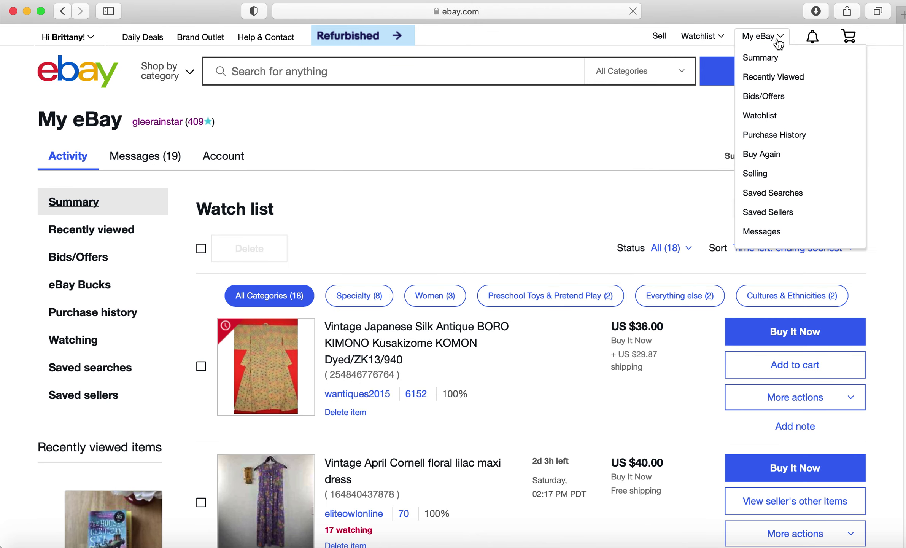
- Go from My eBay's Selling page to Seller Hub and start a new listing
{"action": "left_click", "coordinate": [754, 174]}
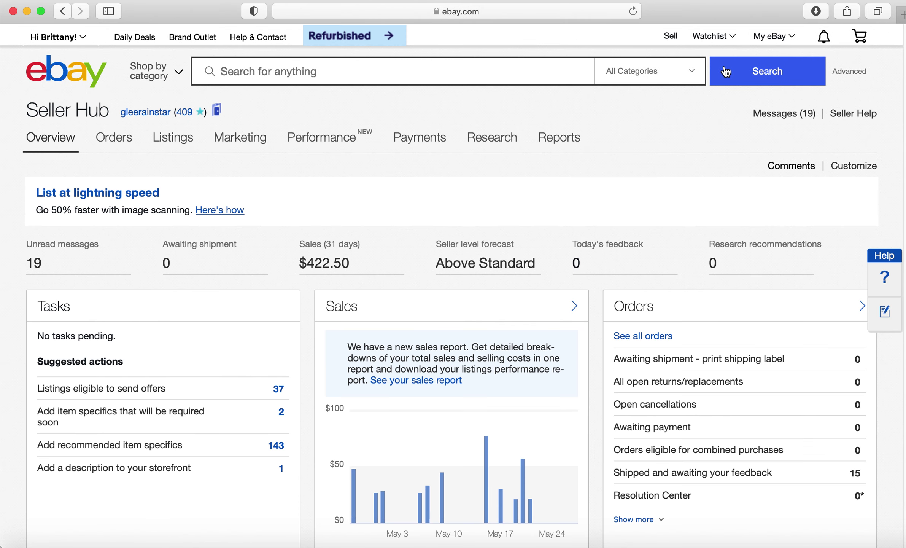
{"action": "mouse_move", "coordinate": [173, 138]}
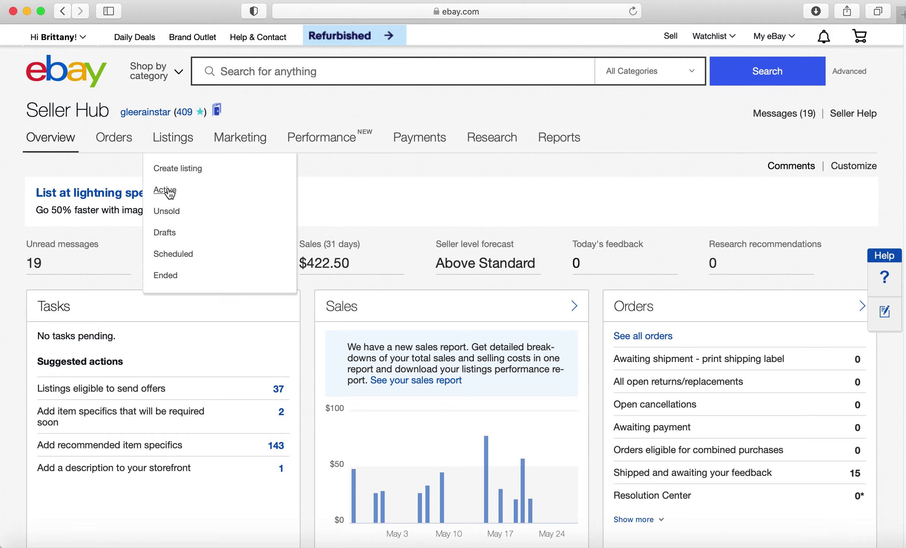
{"action": "left_click", "coordinate": [174, 169]}
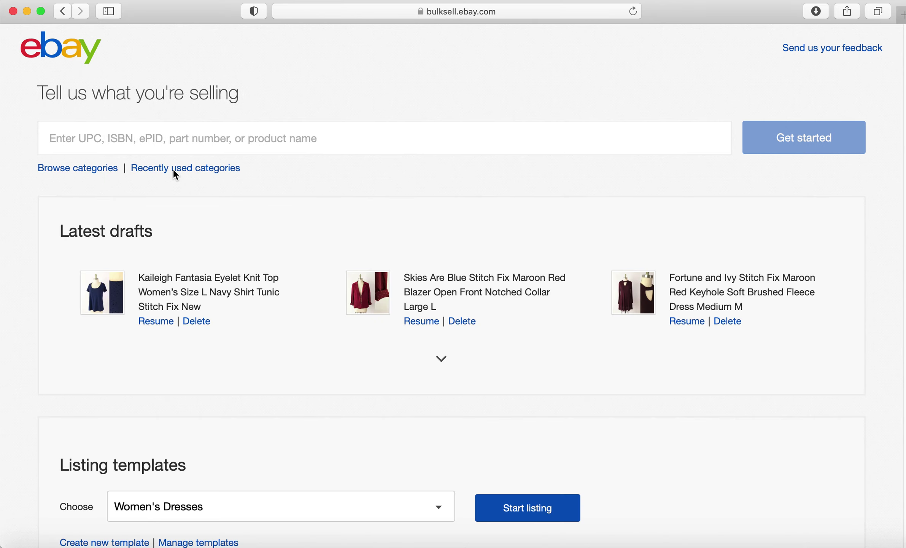
- Enter the title 'Stitch Fix Black Floral Scoop Neck Open Back 3/4 Sleeve Top', checking the item notes
{"action": "left_click", "coordinate": [196, 145]}
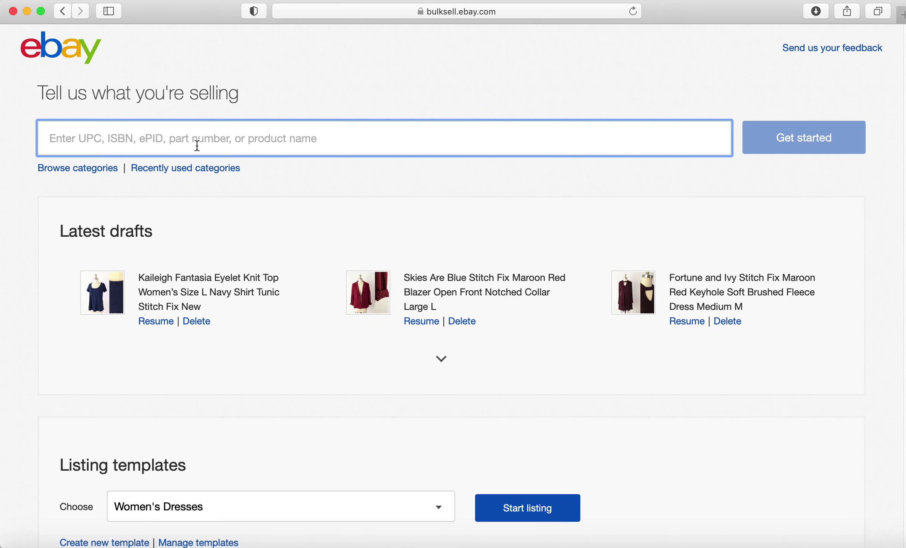
{"action": "type", "text": "Stitch Fix"}
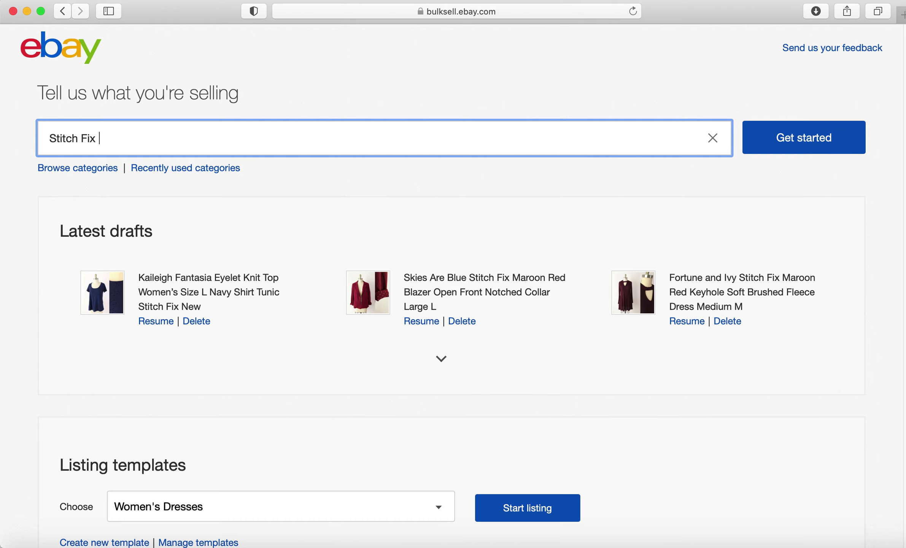
{"action": "type", "text": " B"}
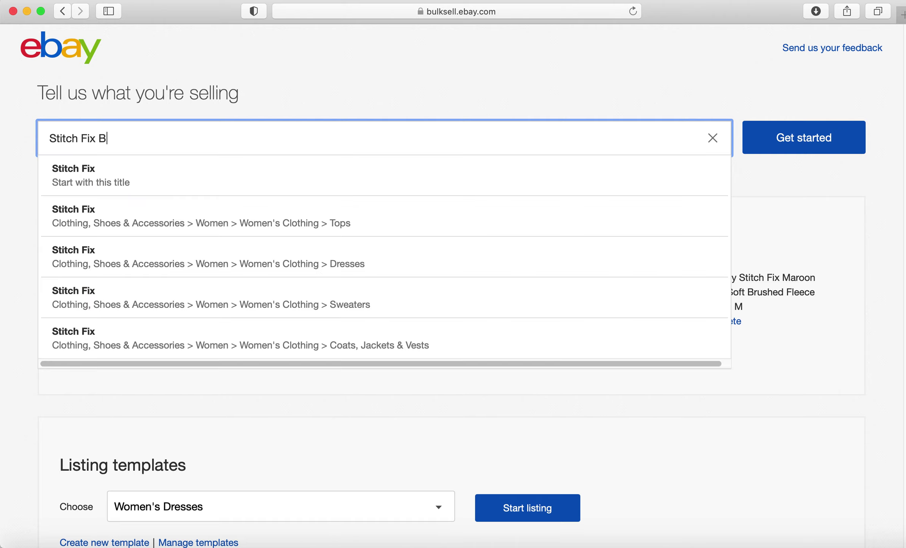
{"action": "type", "text": "lack Floral Sc"}
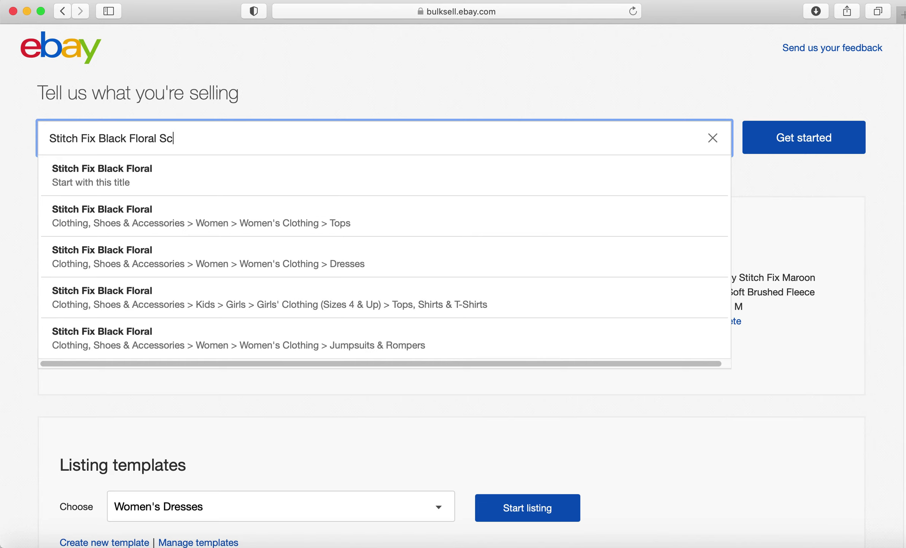
{"action": "type", "text": "oop Neck Open Bac"}
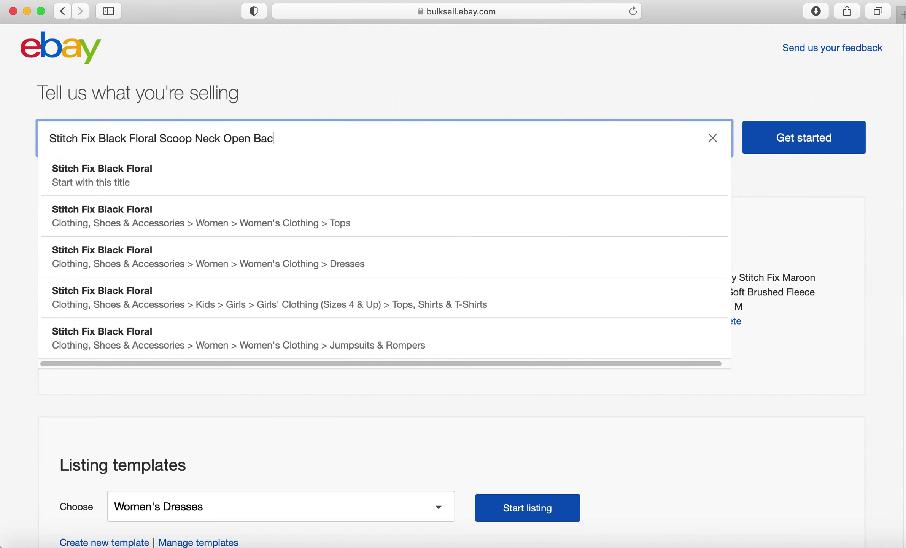
{"action": "type", "text": "k 3/4 Slee"}
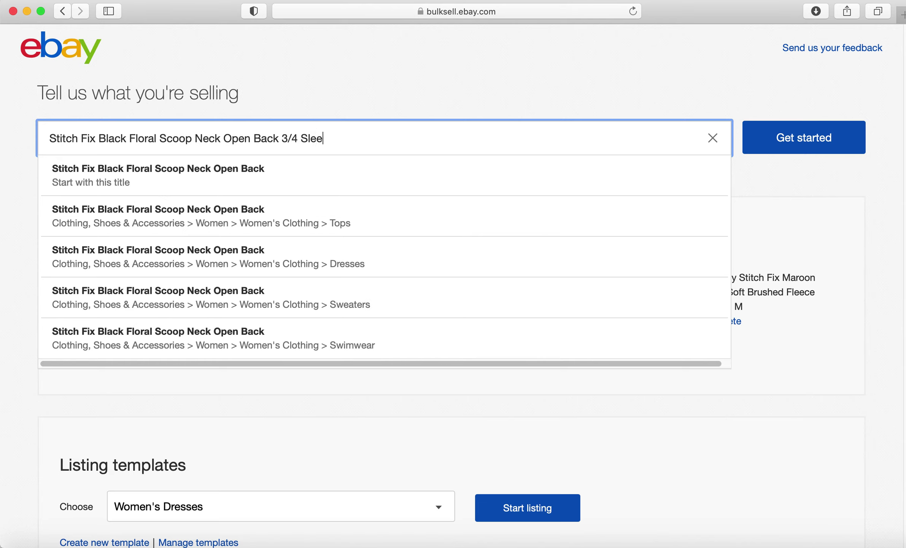
{"action": "type", "text": "ve Top"}
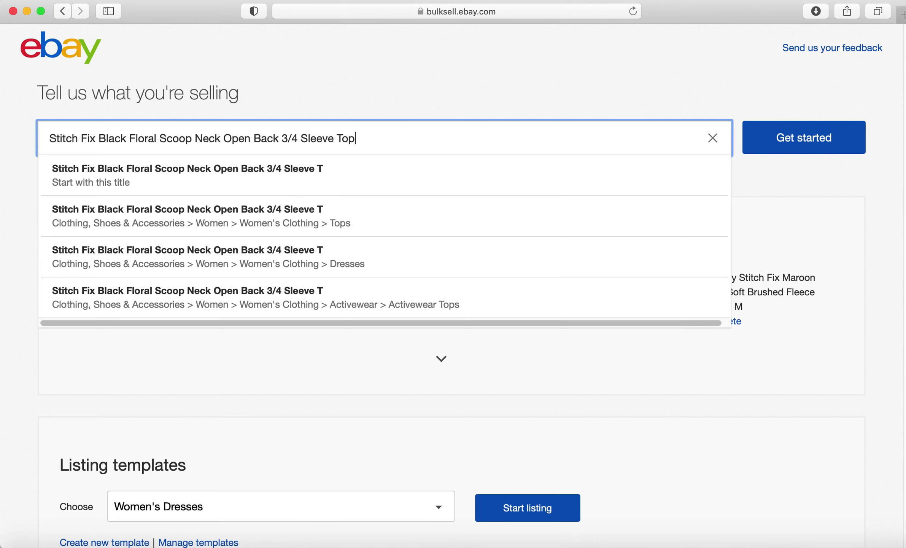
{"action": "key", "text": "super+Tab"}
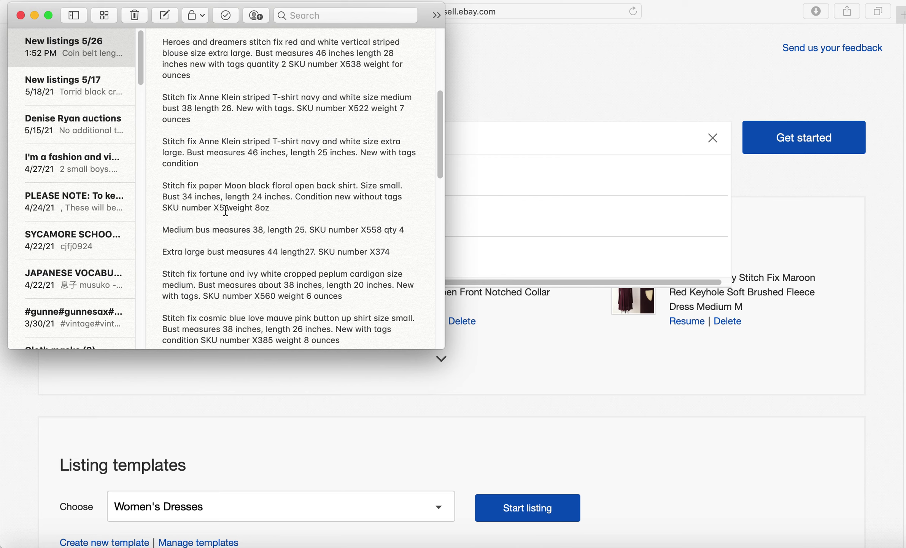
{"action": "left_click", "coordinate": [505, 124]}
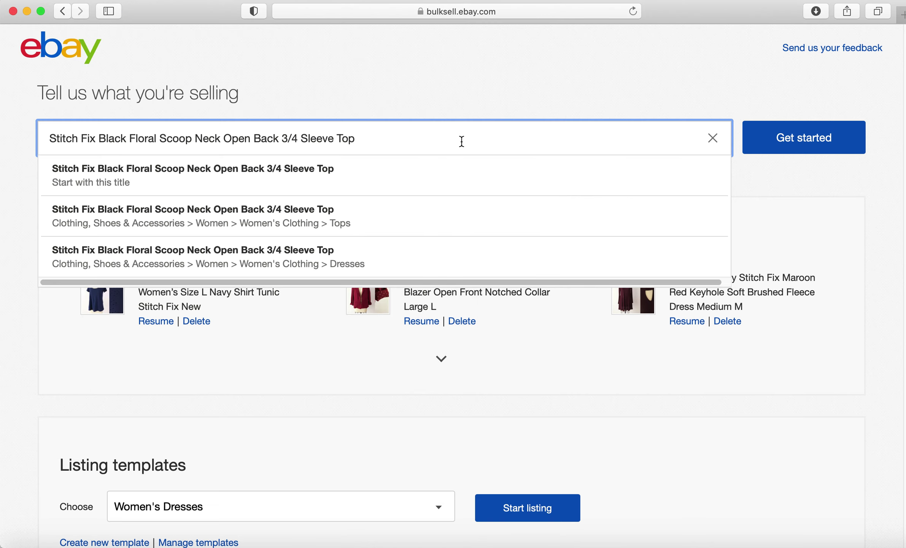
{"action": "type", "text": "S,M,XL"}
- Append sizes 'S, M, XL' to the title with correct spacing and create the draft
{"action": "key", "text": "Left"}
{"action": "key", "text": "Left"}
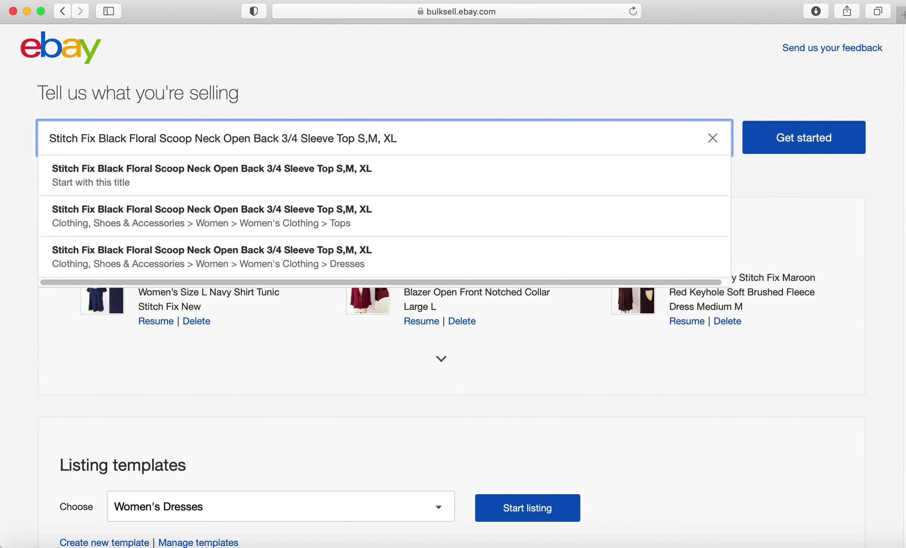
{"action": "key", "text": "Left"}
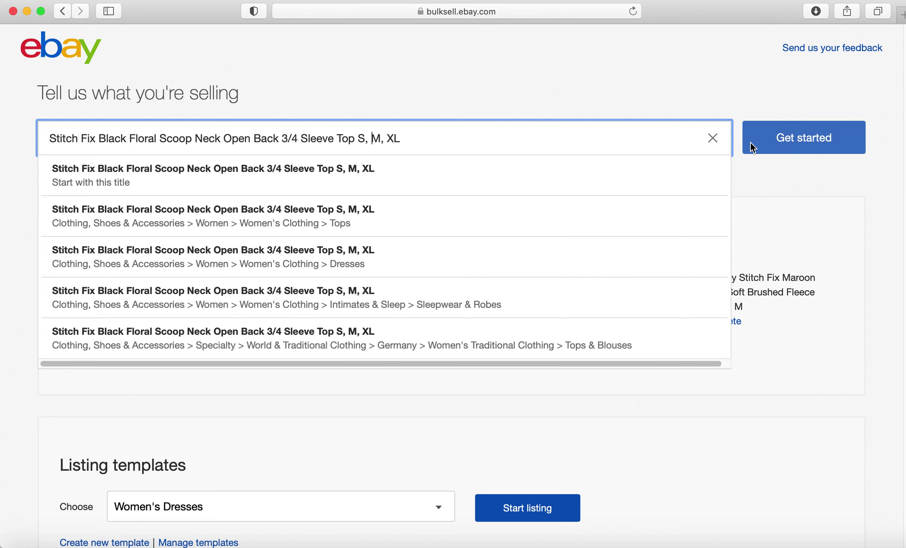
{"action": "left_click", "coordinate": [766, 150]}
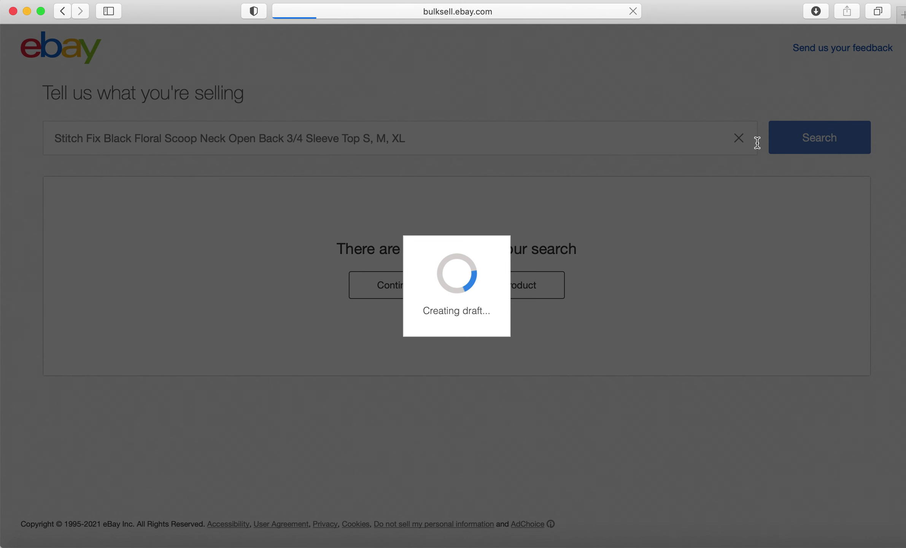
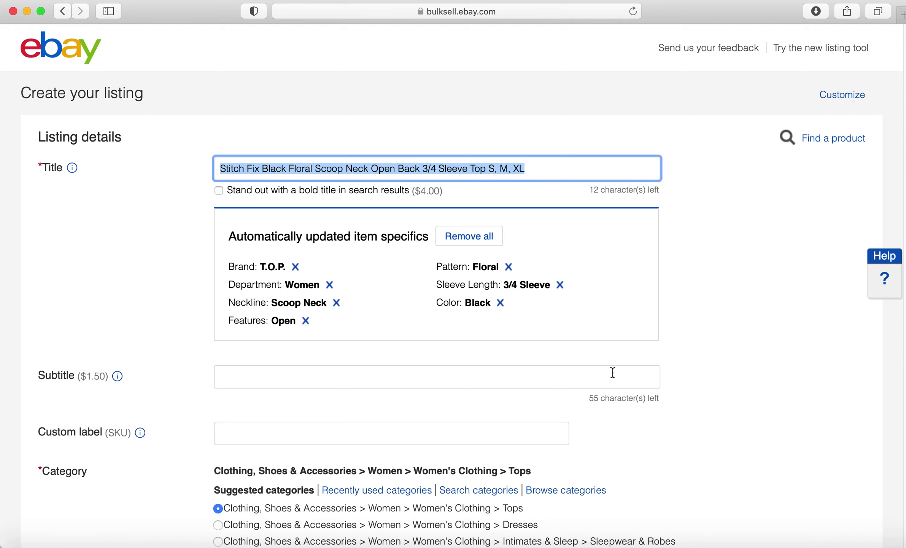
{"action": "scroll", "coordinate": [613, 372], "scroll_direction": "down", "scroll_amount": 8}
{"action": "scroll", "coordinate": [612, 373], "scroll_direction": "down", "scroll_amount": 2}
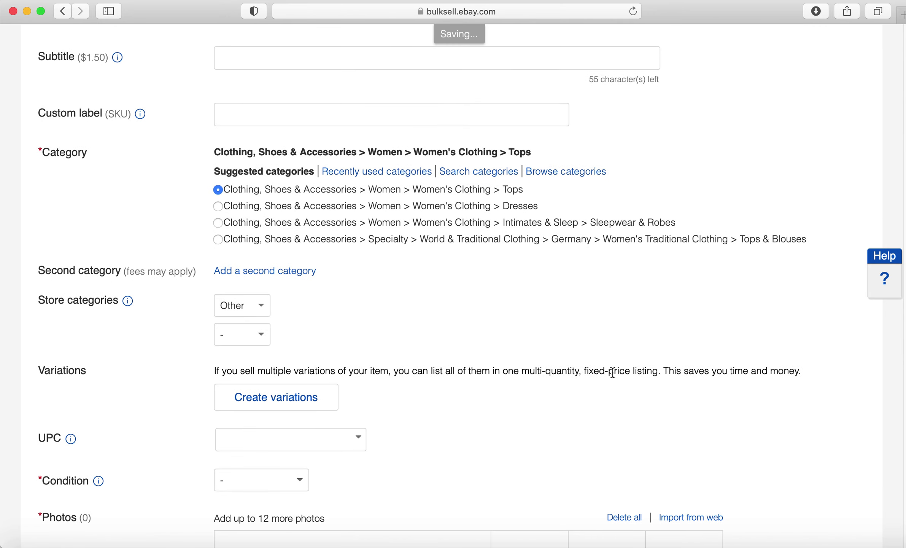
{"action": "scroll", "coordinate": [612, 373], "scroll_direction": "up", "scroll_amount": 4}
{"action": "scroll", "coordinate": [612, 372], "scroll_direction": "up", "scroll_amount": 4}
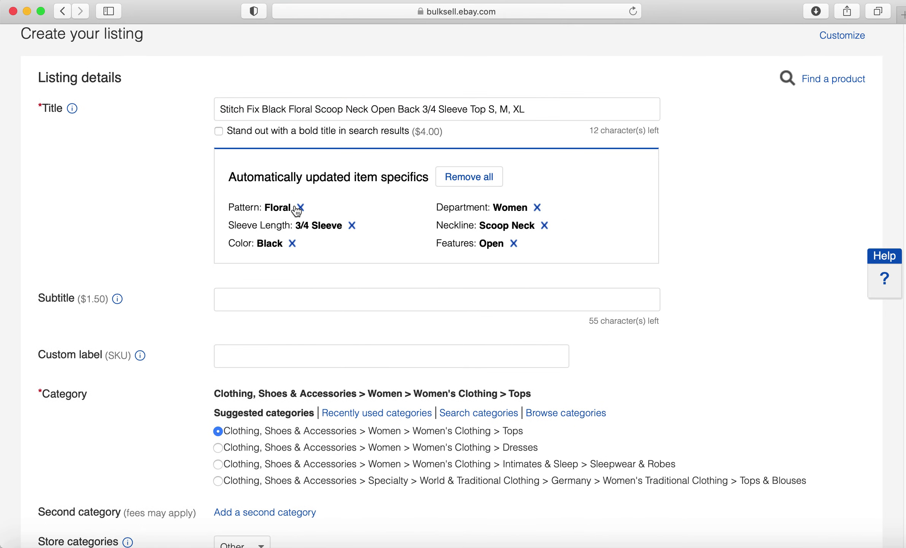
{"action": "scroll", "coordinate": [237, 462], "scroll_direction": "down", "scroll_amount": 2}
{"action": "scroll", "coordinate": [237, 462], "scroll_direction": "down", "scroll_amount": 3}
{"action": "scroll", "coordinate": [237, 462], "scroll_direction": "down", "scroll_amount": 2}
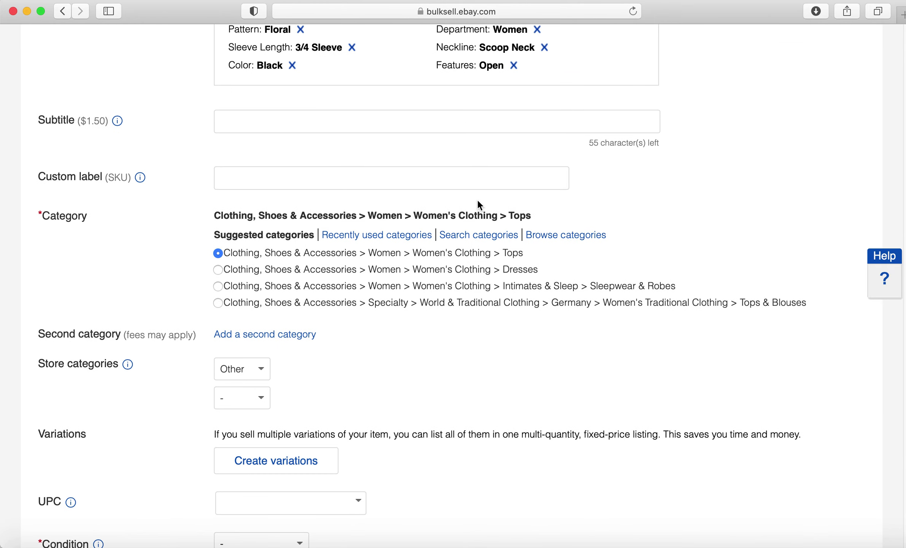
{"action": "scroll", "coordinate": [354, 330], "scroll_direction": "down", "scroll_amount": 2}
{"action": "scroll", "coordinate": [354, 329], "scroll_direction": "down", "scroll_amount": 6}
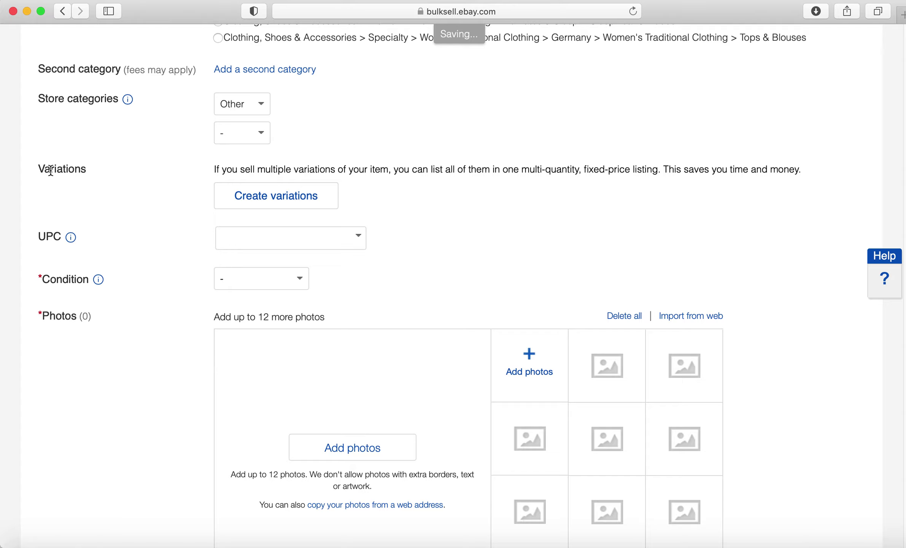
- Create Size Type variations using Regular sizes S, M and XL
{"action": "left_click", "coordinate": [306, 200]}
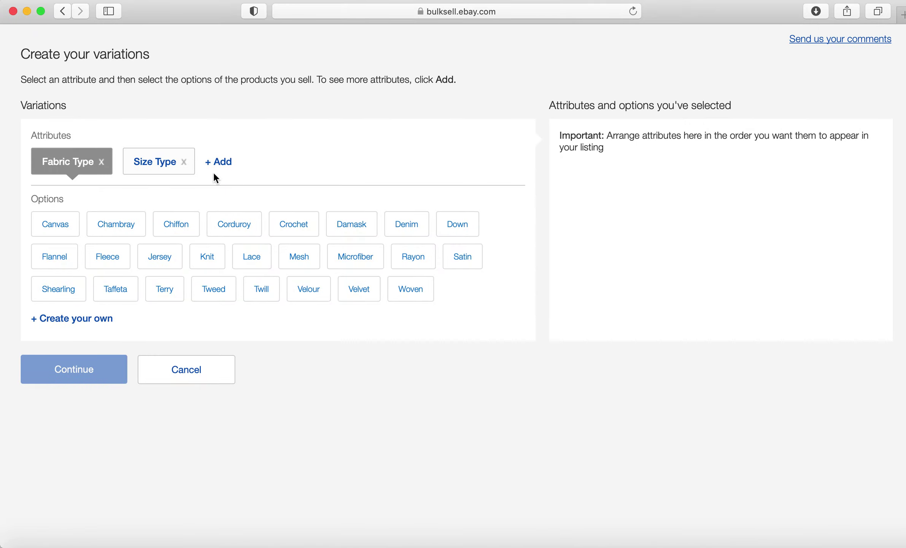
{"action": "left_click", "coordinate": [151, 164]}
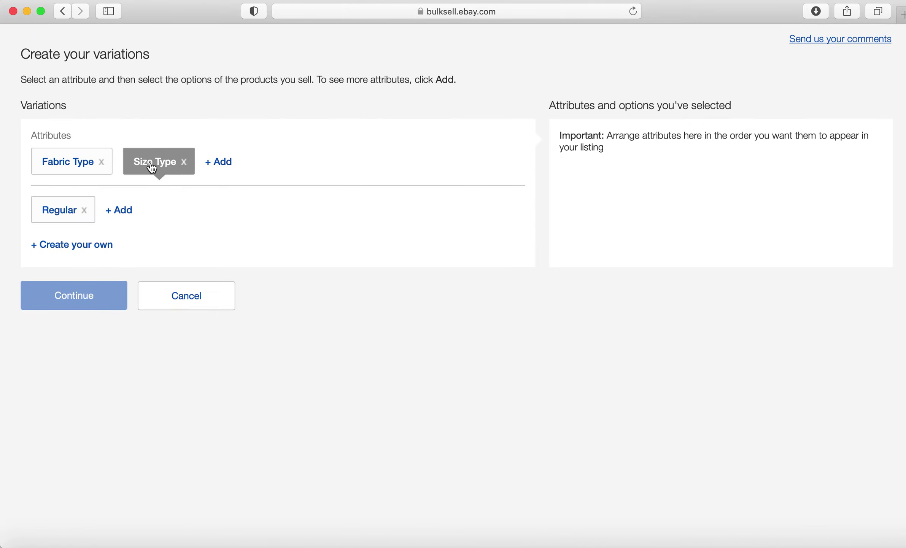
{"action": "left_click", "coordinate": [57, 213]}
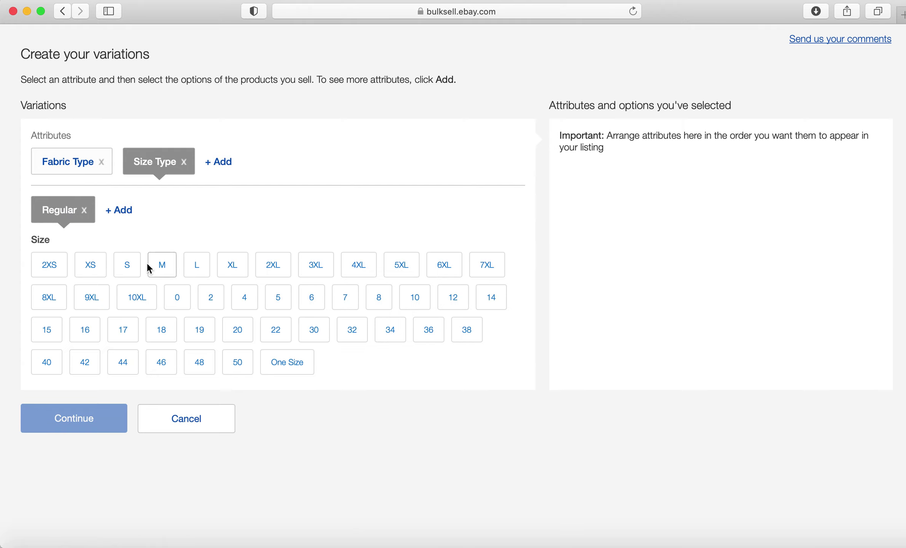
{"action": "left_click", "coordinate": [127, 265]}
{"action": "left_click", "coordinate": [162, 265]}
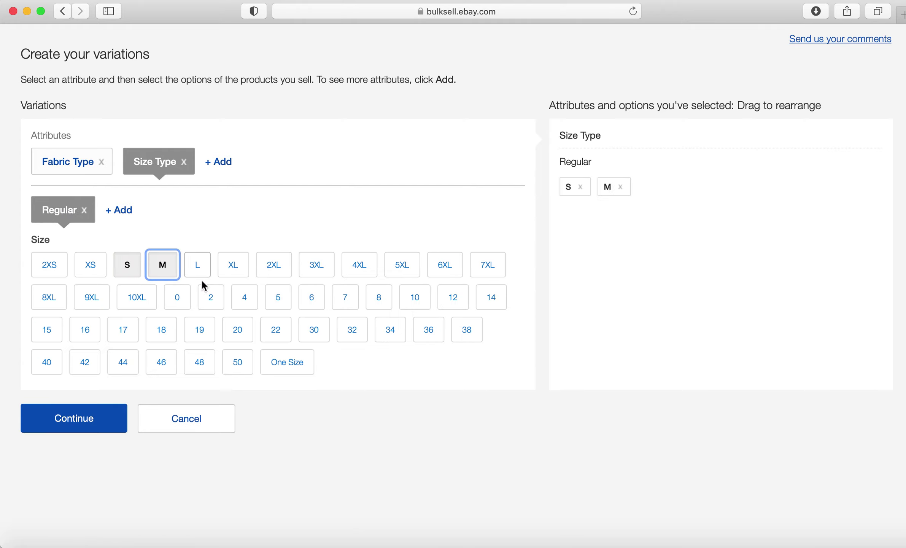
{"action": "left_click", "coordinate": [241, 265]}
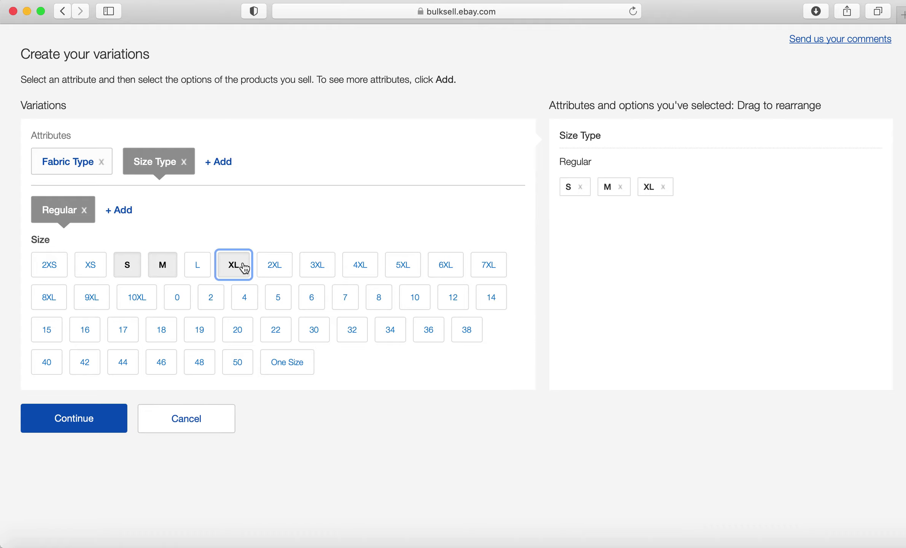
{"action": "left_click", "coordinate": [80, 422]}
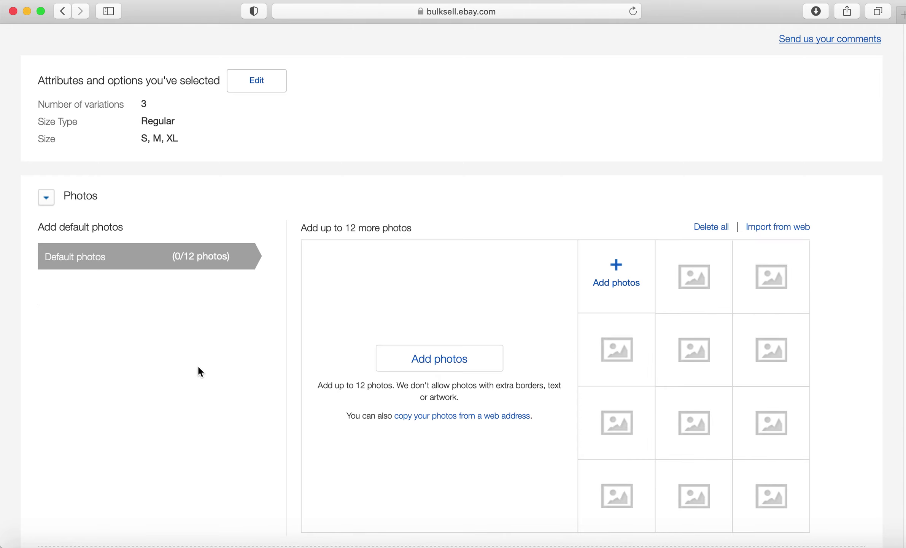
- Upload the six photos listed under Today in Downloads as the listing's default photos
{"action": "left_click", "coordinate": [456, 359]}
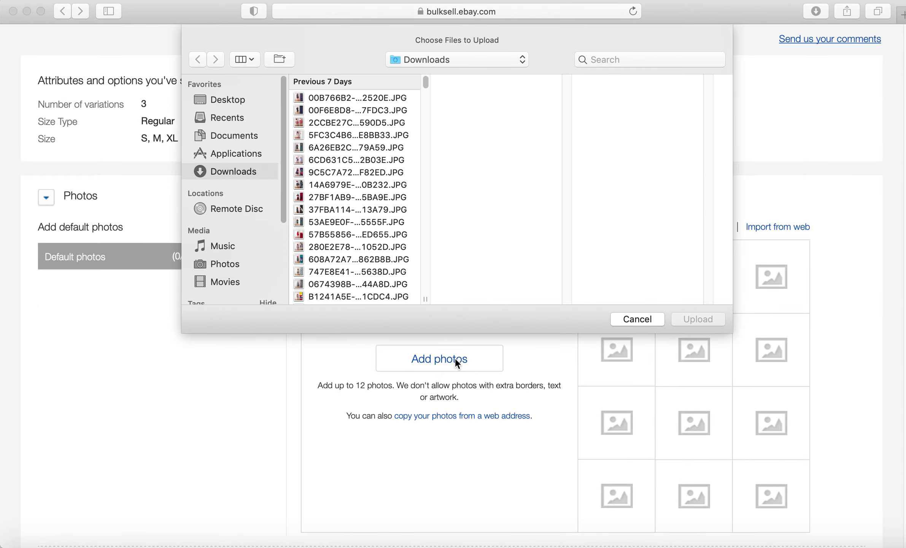
{"action": "left_click", "coordinate": [348, 98]}
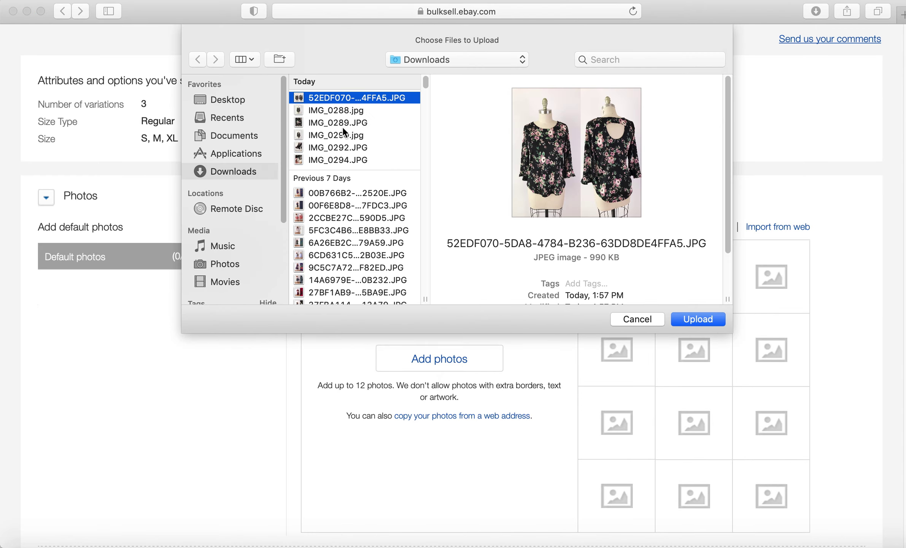
{"action": "left_click", "coordinate": [333, 160], "text": "shift"}
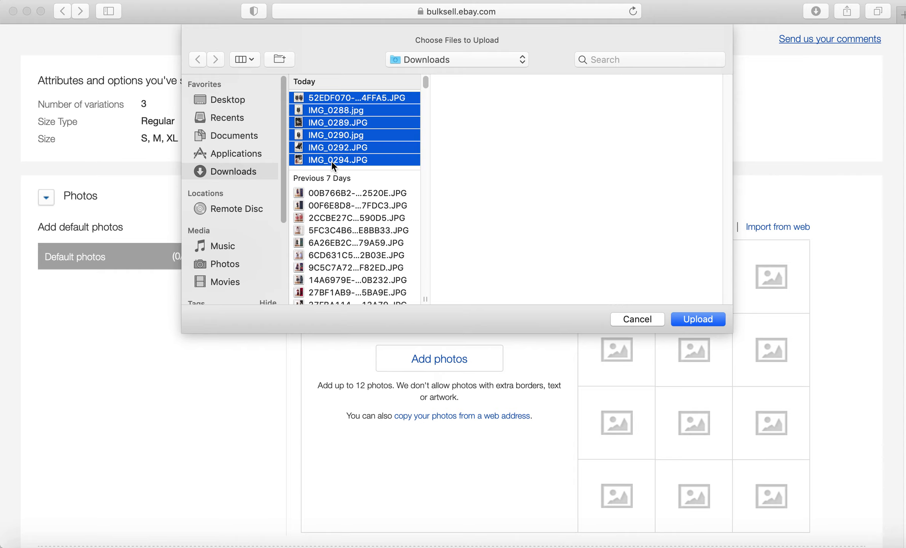
{"action": "left_click", "coordinate": [690, 323]}
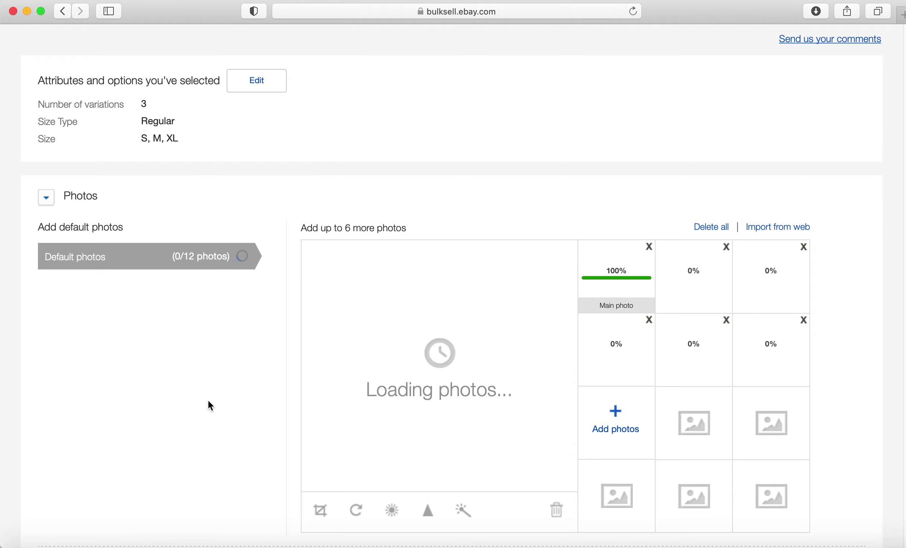
{"action": "scroll", "coordinate": [207, 399], "scroll_direction": "down", "scroll_amount": 2}
{"action": "scroll", "coordinate": [207, 399], "scroll_direction": "down", "scroll_amount": 5}
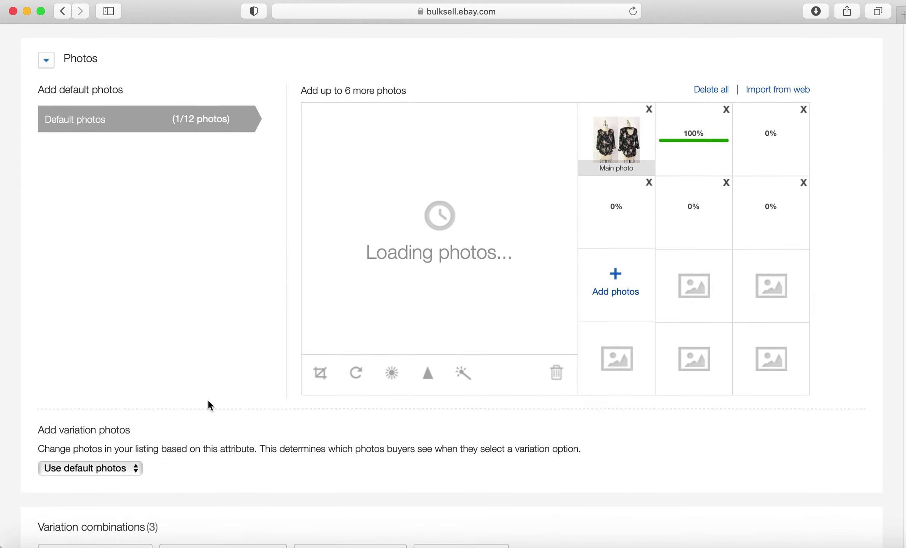
{"action": "scroll", "coordinate": [207, 399], "scroll_direction": "down", "scroll_amount": 1}
{"action": "scroll", "coordinate": [175, 413], "scroll_direction": "down", "scroll_amount": 1}
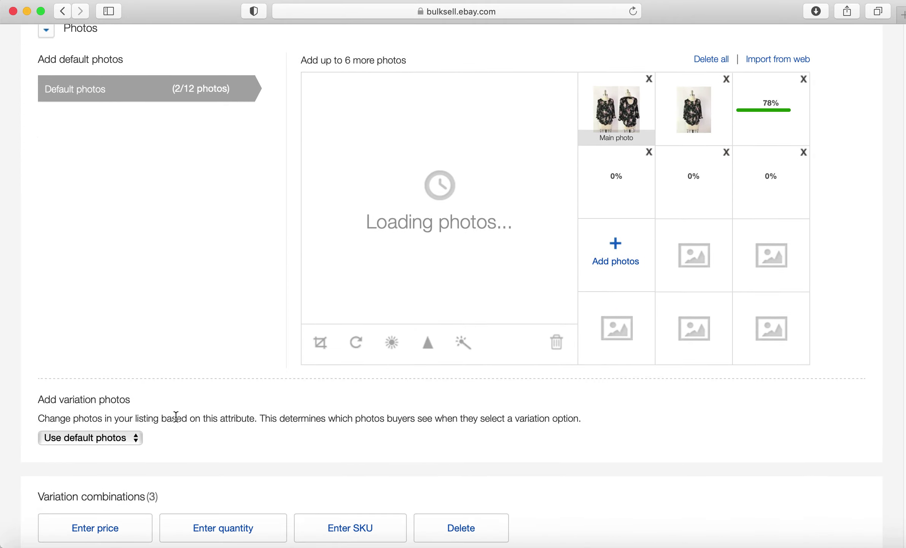
{"action": "scroll", "coordinate": [187, 405], "scroll_direction": "down", "scroll_amount": 1}
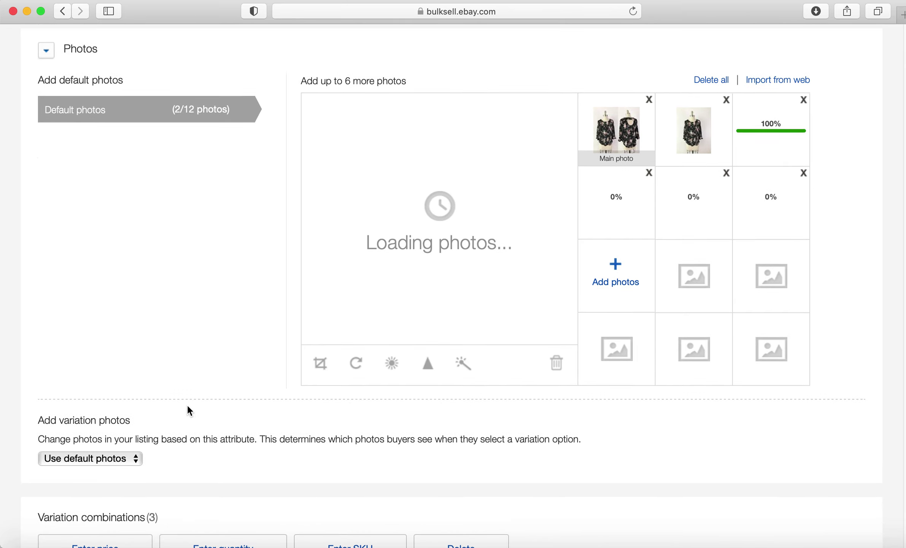
{"action": "scroll", "coordinate": [93, 470], "scroll_direction": "down", "scroll_amount": 4}
{"action": "scroll", "coordinate": [110, 493], "scroll_direction": "up", "scroll_amount": 3}
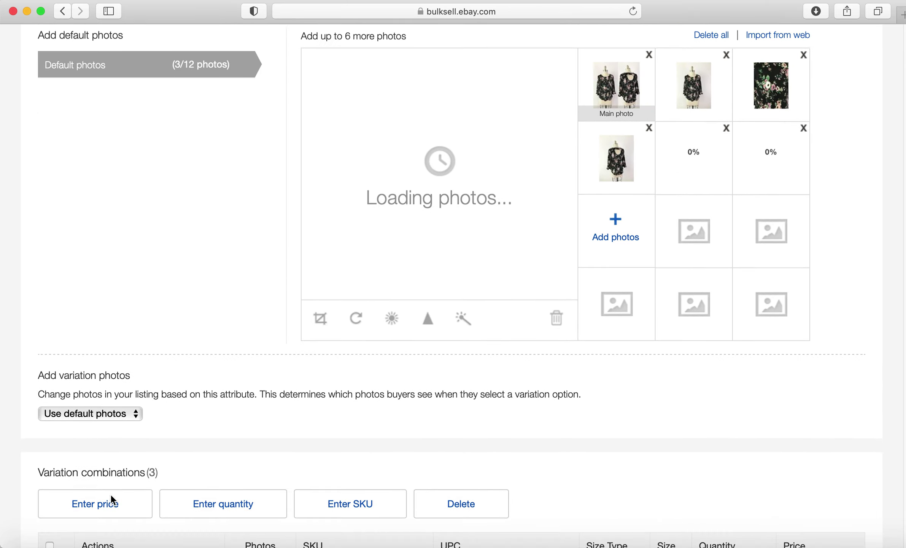
{"action": "scroll", "coordinate": [110, 493], "scroll_direction": "up", "scroll_amount": 2}
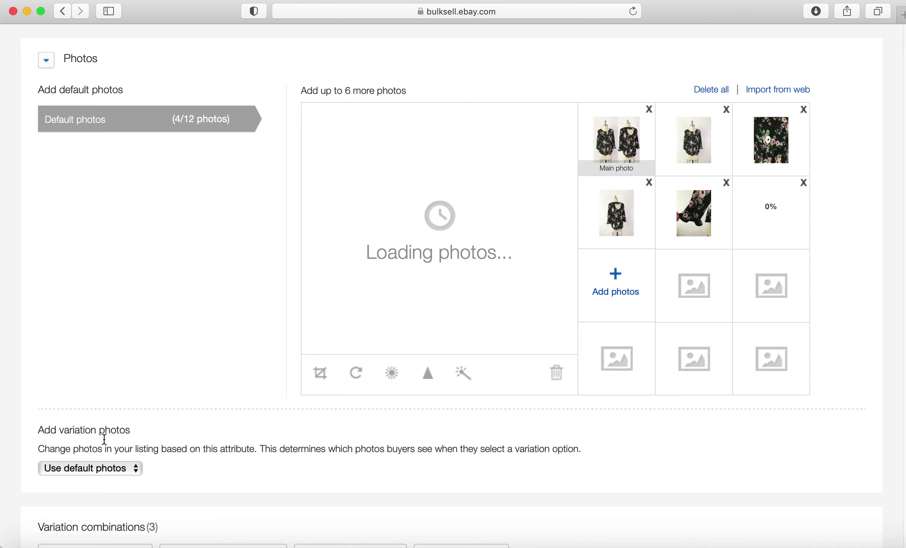
{"action": "scroll", "coordinate": [170, 442], "scroll_direction": "down", "scroll_amount": 1}
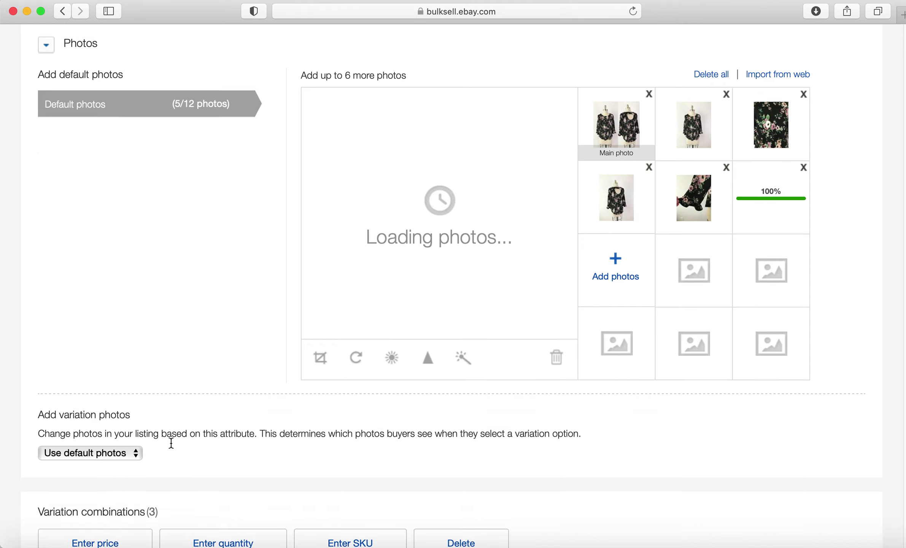
{"action": "scroll", "coordinate": [170, 442], "scroll_direction": "down", "scroll_amount": 4}
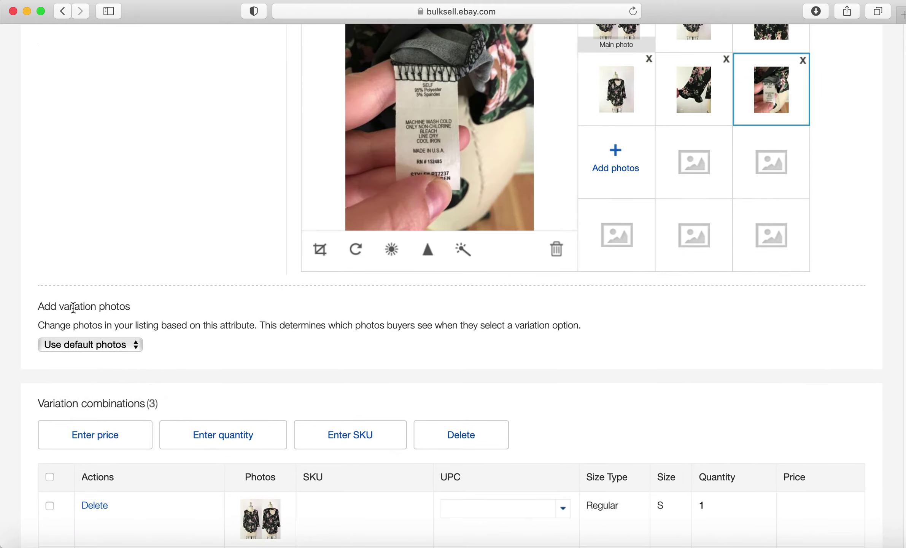
{"action": "scroll", "coordinate": [231, 448], "scroll_direction": "down", "scroll_amount": 5}
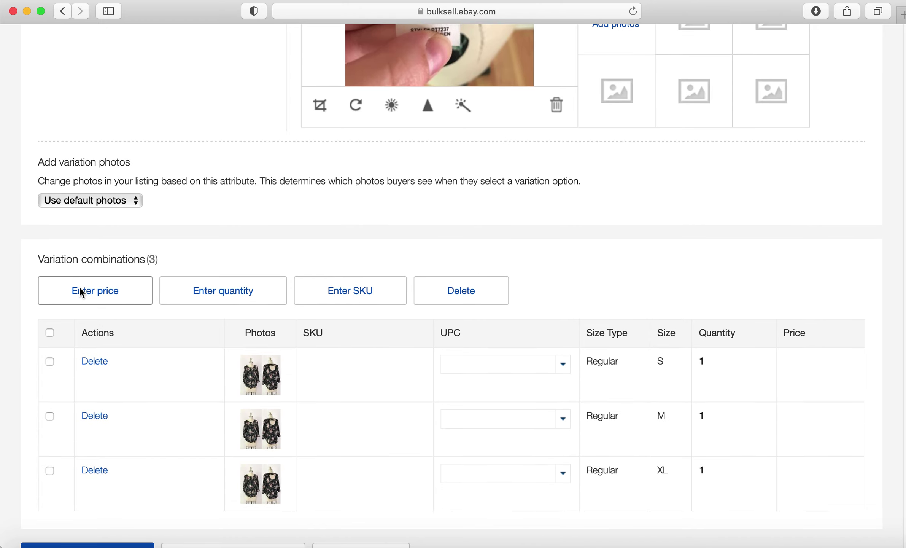
- Generate SKUs X5_Re_S, X5_Re_M and X5_Re_XL for all three sizes from prefix X5
{"action": "left_click", "coordinate": [330, 288]}
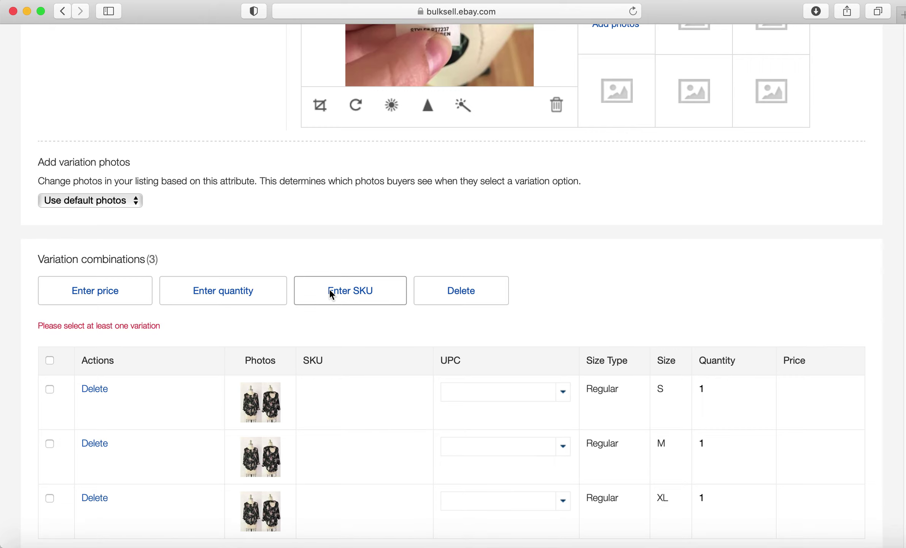
{"action": "left_click", "coordinate": [49, 361]}
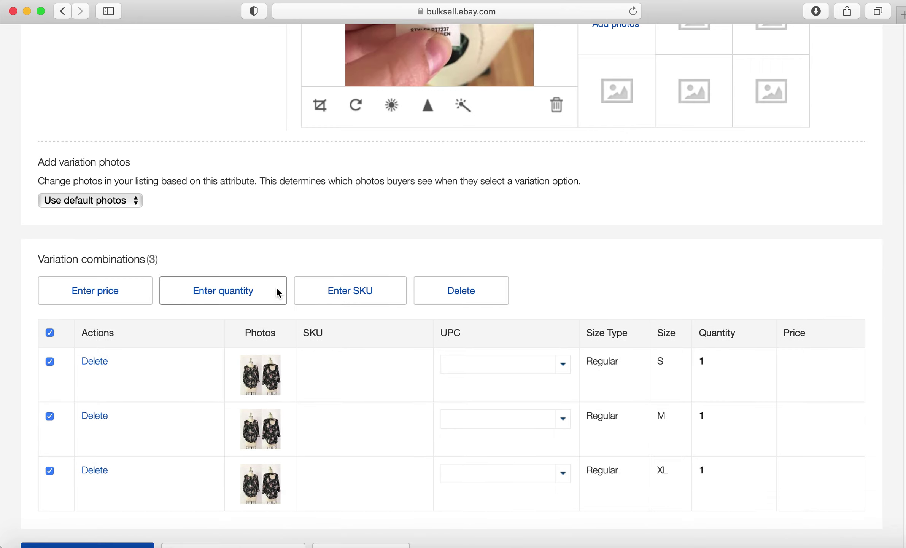
{"action": "left_click", "coordinate": [342, 290]}
{"action": "left_click", "coordinate": [451, 380]}
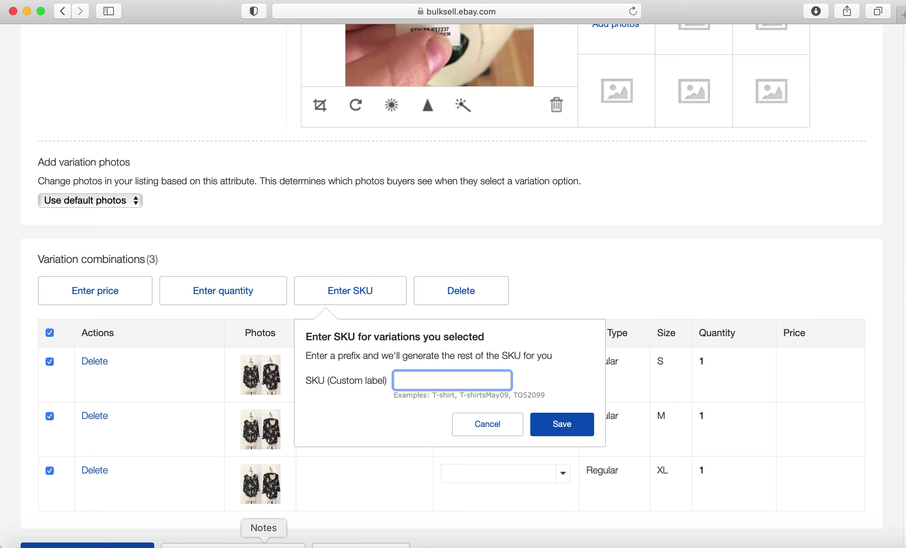
{"action": "left_click", "coordinate": [263, 545]}
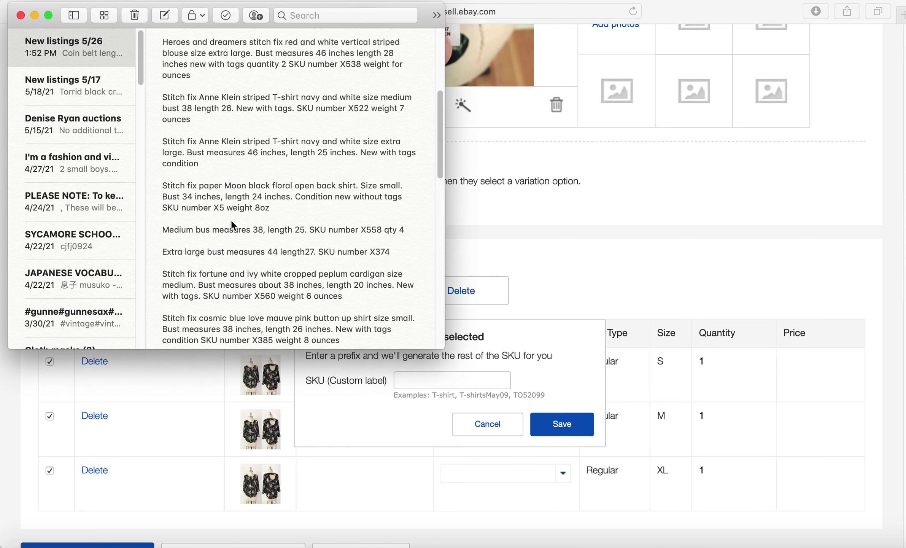
{"action": "left_click", "coordinate": [469, 380]}
{"action": "type", "text": "X"}
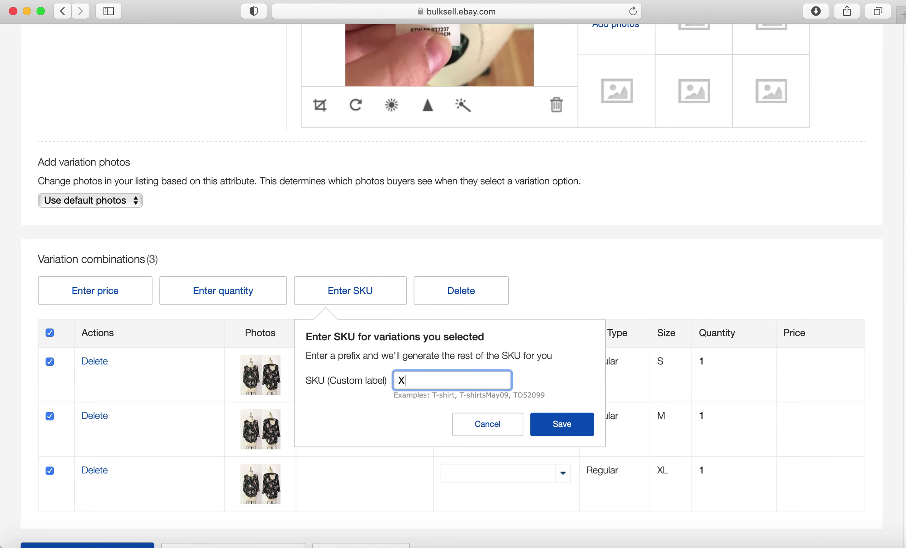
{"action": "type", "text": "5"}
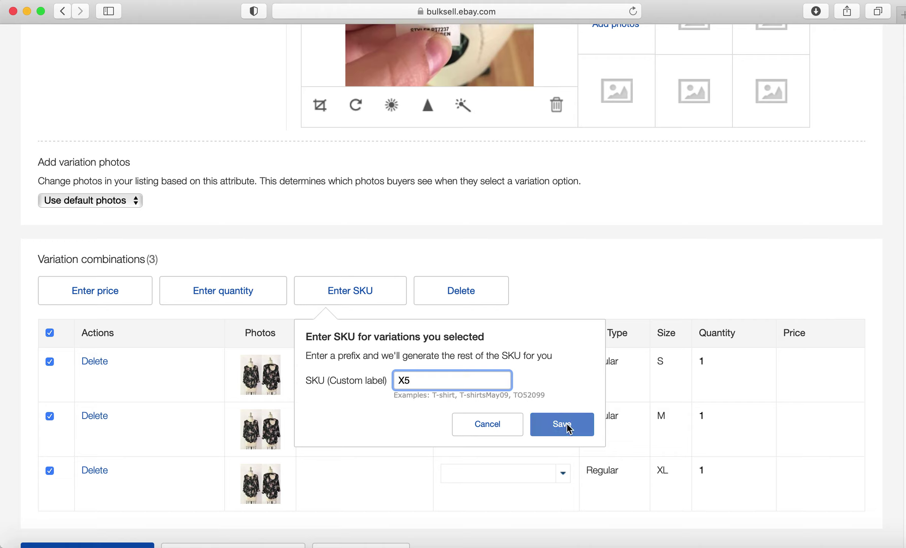
{"action": "left_click", "coordinate": [568, 428]}
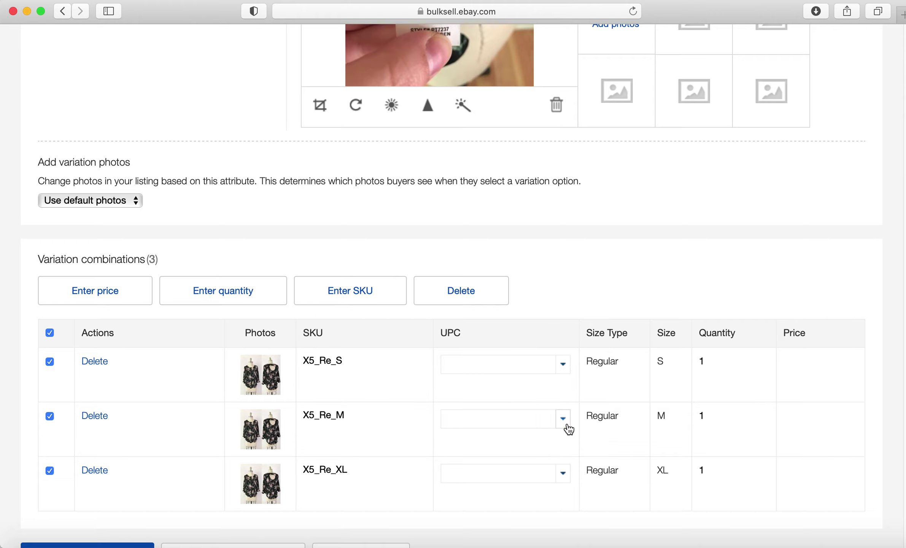
{"action": "left_click", "coordinate": [503, 364]}
- Trim the S variation's SKU to X5 and look up the other SKUs in Notes
{"action": "left_click", "coordinate": [341, 363]}
{"action": "key", "text": "BackSpace"}
{"action": "key", "text": "BackSpace"}
{"action": "key", "text": "BackSpace"}
{"action": "key", "text": "BackSpace"}
{"action": "key", "text": "BackSpace"}
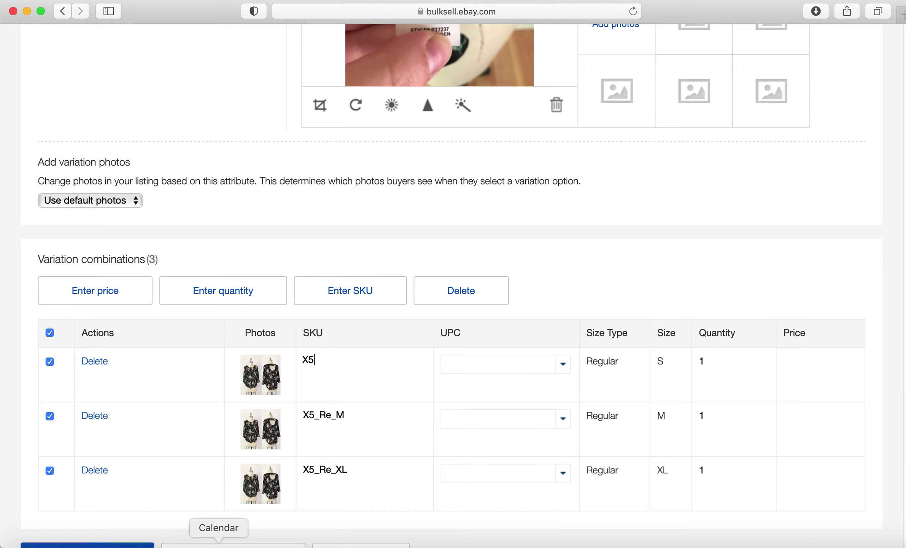
{"action": "left_click", "coordinate": [263, 545]}
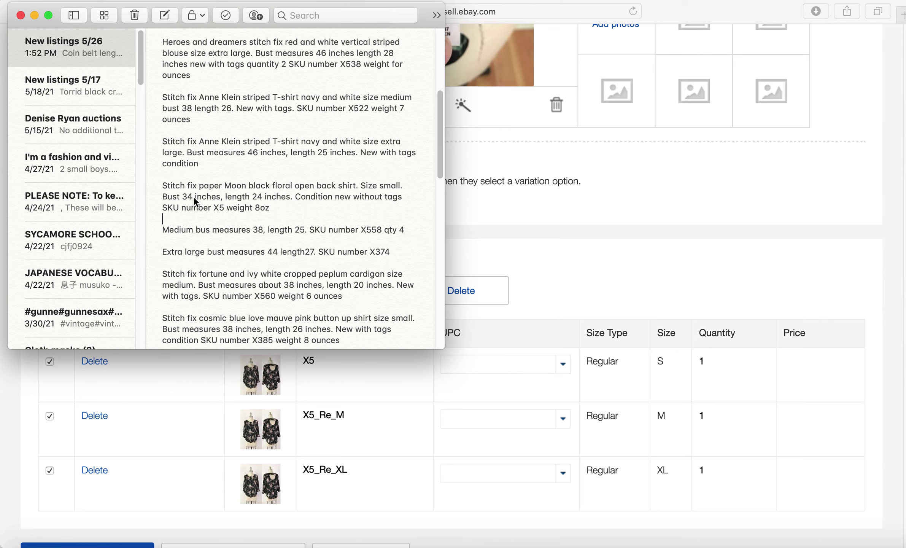
{"action": "left_click", "coordinate": [216, 205]}
{"action": "left_click", "coordinate": [344, 410]}
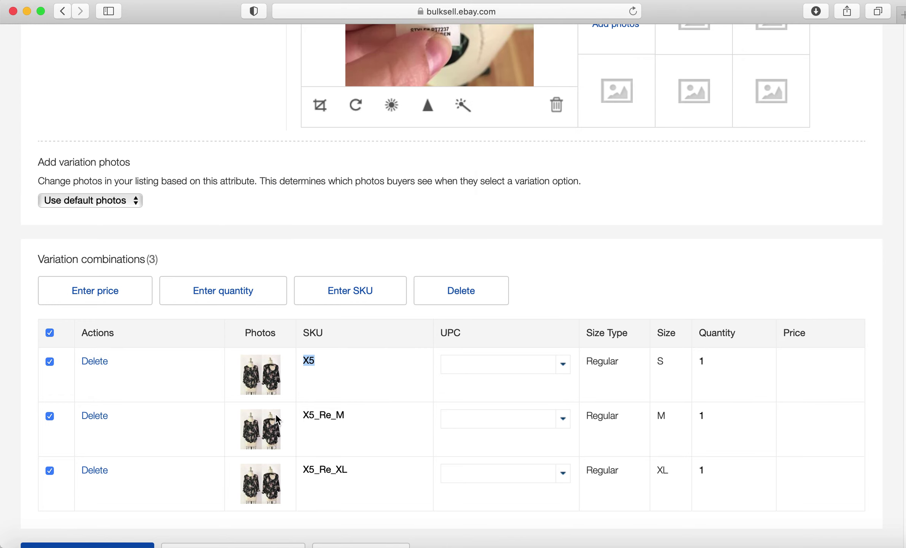
- Replace the M and XL SKUs with X558 and X374 copied from Notes
{"action": "left_click", "coordinate": [325, 414]}
{"action": "double_click", "coordinate": [326, 415]}
{"action": "type", "text": "X558"}
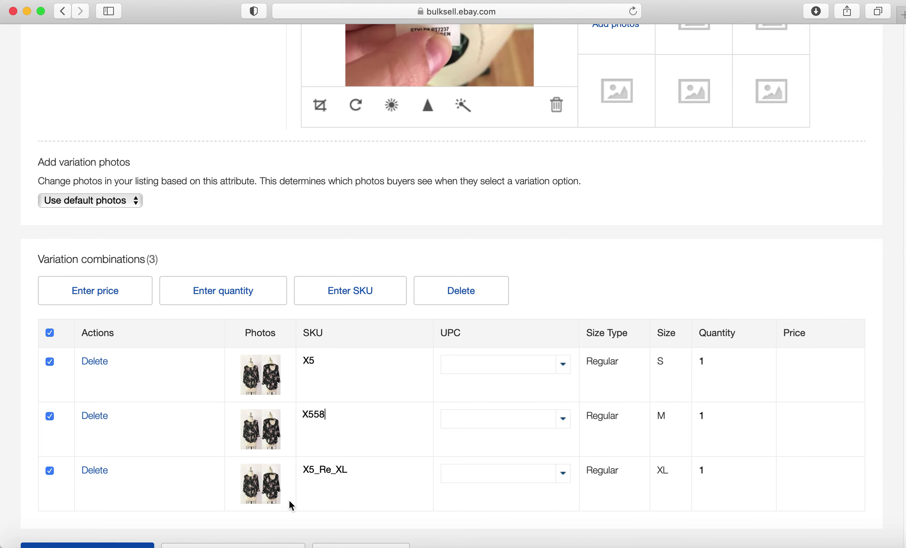
{"action": "left_click", "coordinate": [262, 541]}
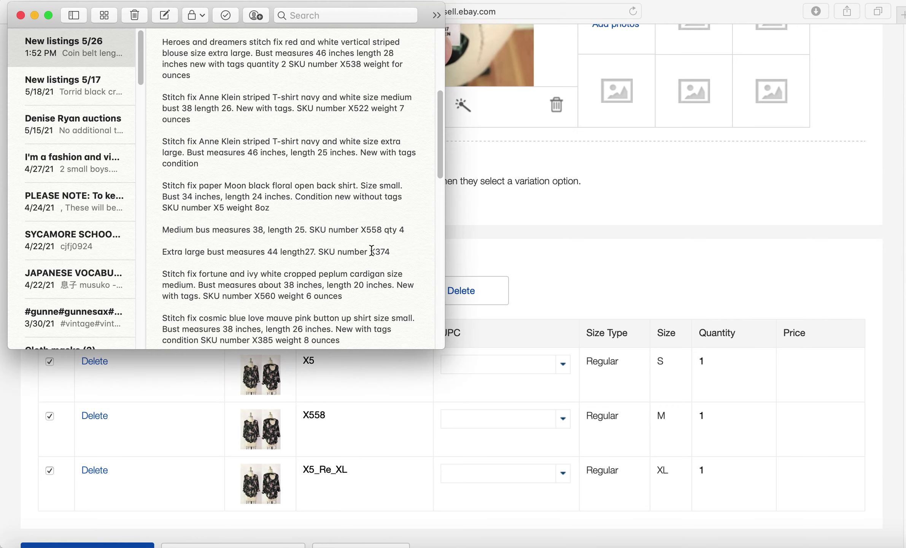
{"action": "left_click_drag", "start_coordinate": [370, 251], "coordinate": [397, 251]}
{"action": "key", "text": "super+c"}
{"action": "left_click", "coordinate": [344, 464]}
{"action": "left_click_drag", "start_coordinate": [349, 469], "coordinate": [271, 473]}
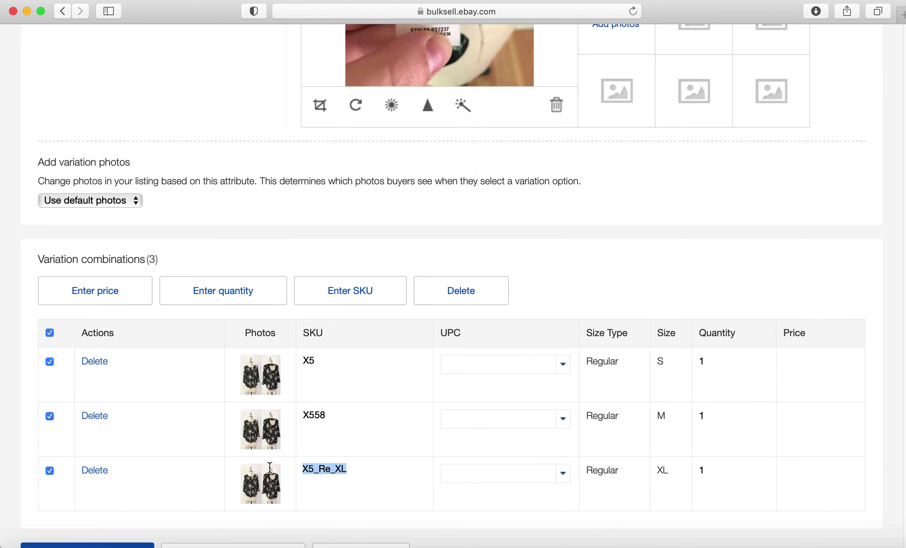
{"action": "key", "text": "super+v"}
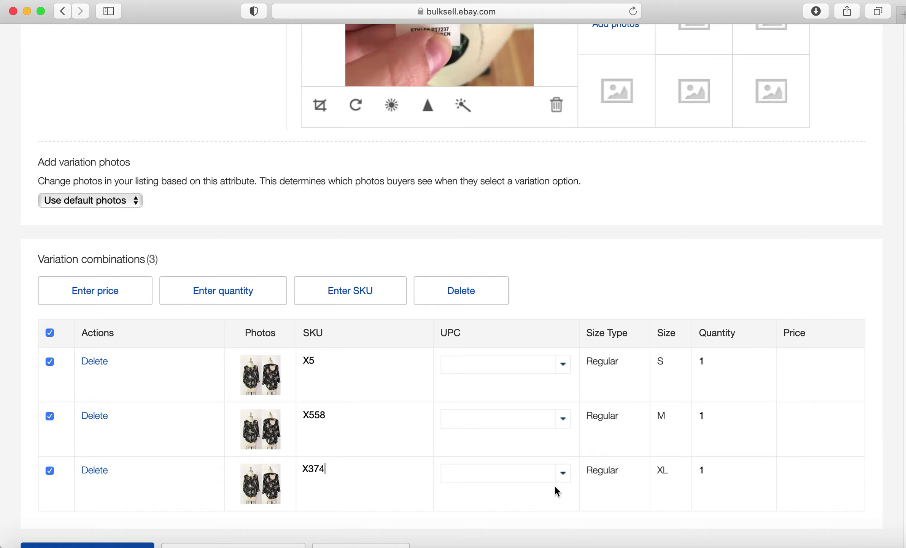
{"action": "left_click", "coordinate": [606, 288]}
{"action": "scroll", "coordinate": [607, 288], "scroll_direction": "down", "scroll_amount": 1}
{"action": "scroll", "coordinate": [607, 288], "scroll_direction": "down", "scroll_amount": 2}
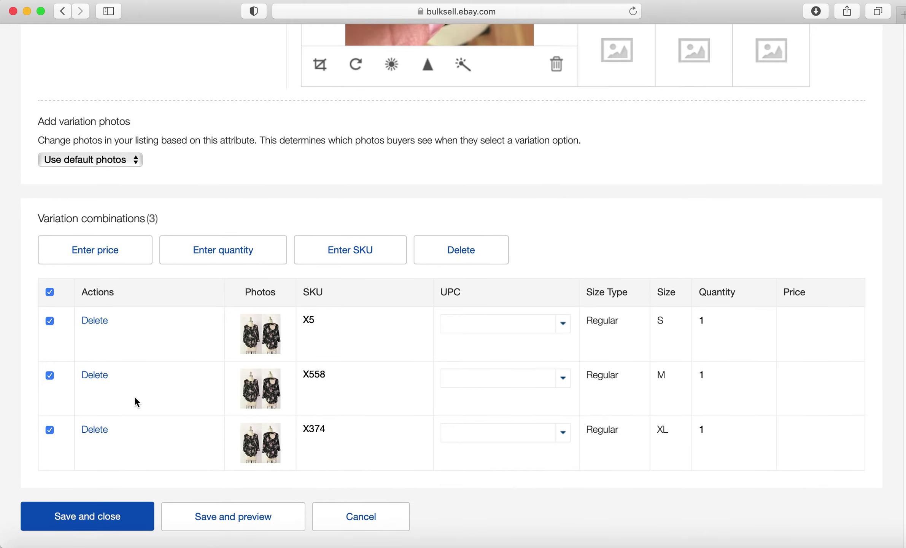
- Give every size quantity 1, change size M to 4, and save the variations
{"action": "left_click", "coordinate": [233, 251]}
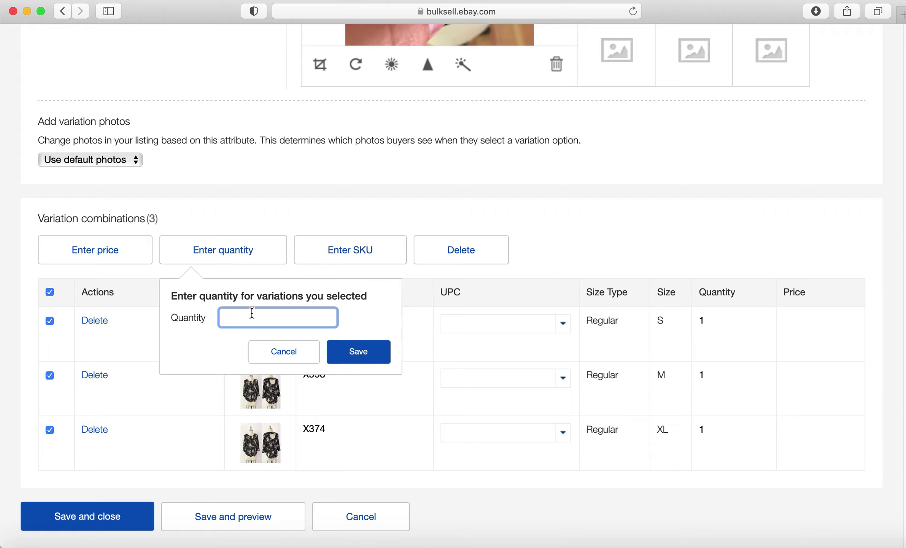
{"action": "type", "text": "1"}
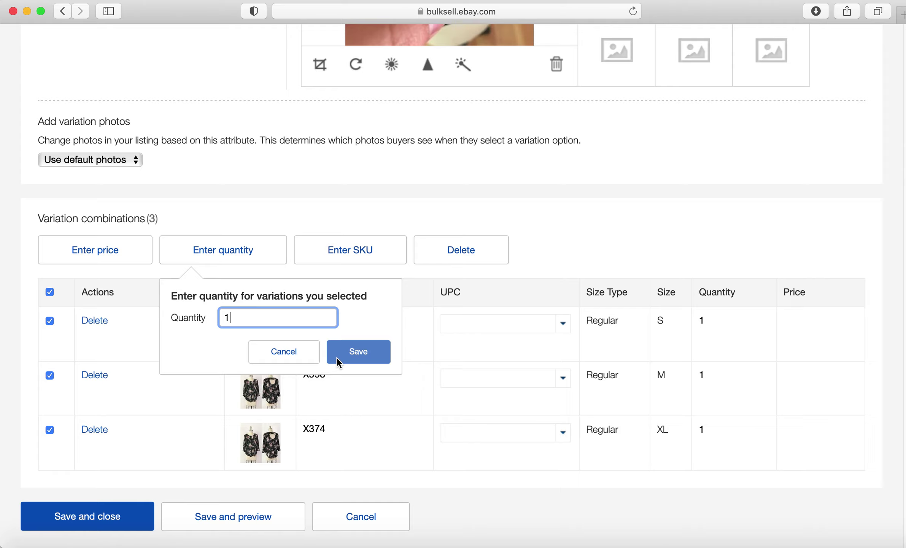
{"action": "left_click", "coordinate": [339, 357]}
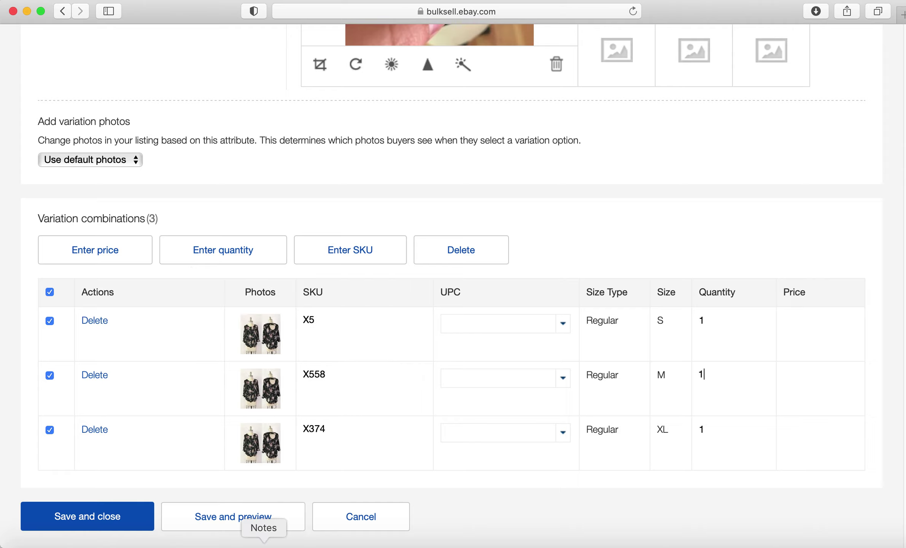
{"action": "left_click", "coordinate": [263, 543]}
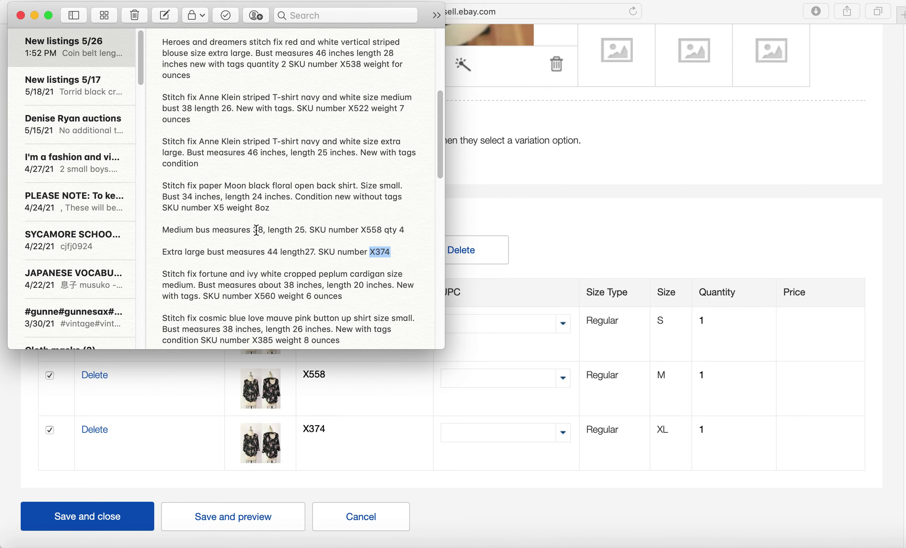
{"action": "double_click", "coordinate": [401, 230]}
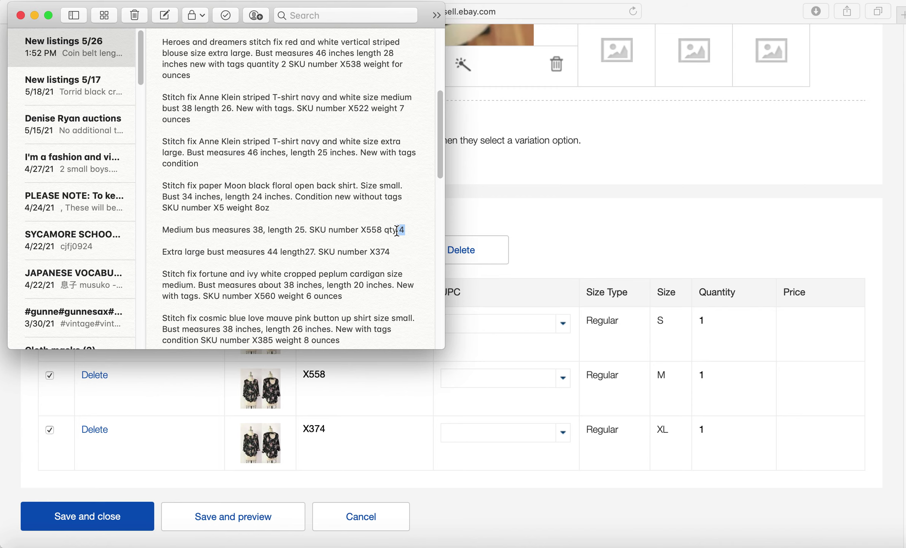
{"action": "left_click", "coordinate": [725, 390]}
{"action": "double_click", "coordinate": [702, 375]}
{"action": "key", "text": "super+v"}
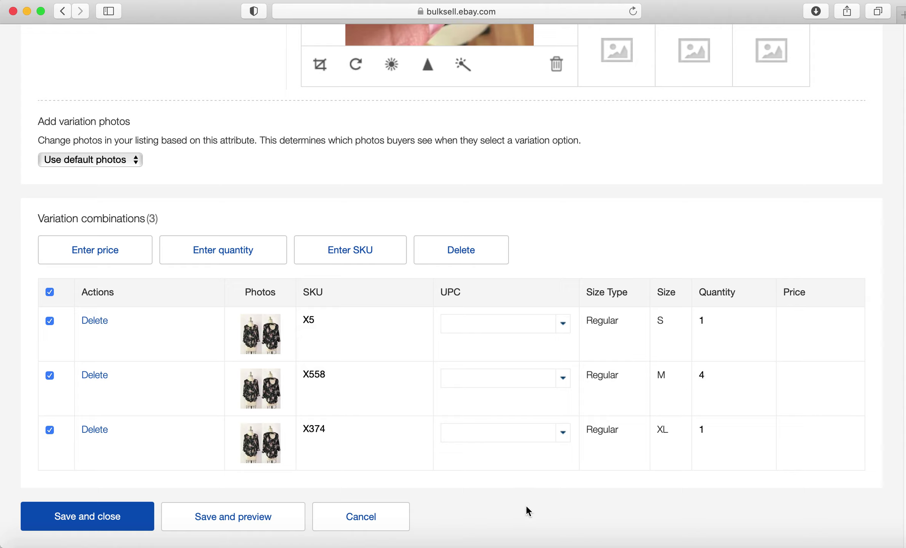
{"action": "left_click", "coordinate": [100, 516]}
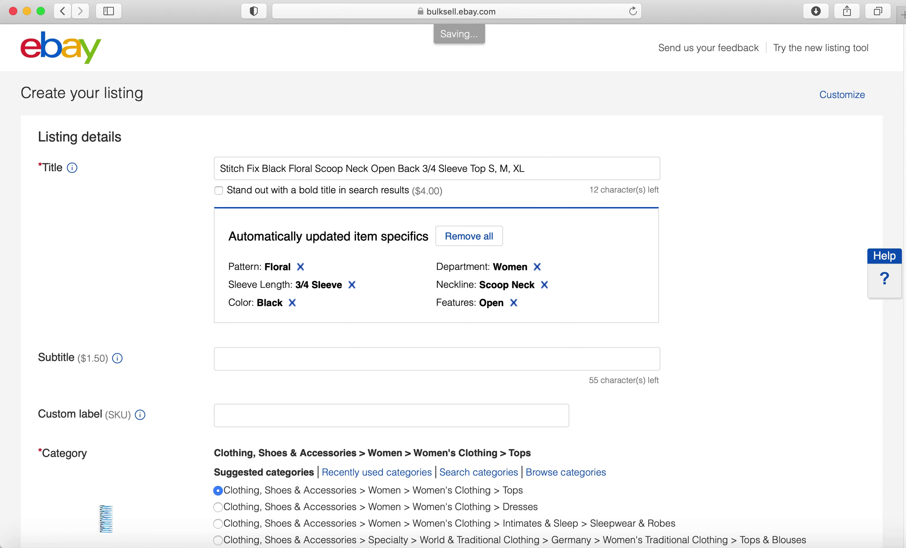
{"action": "scroll", "coordinate": [180, 431], "scroll_direction": "down", "scroll_amount": 3}
{"action": "scroll", "coordinate": [180, 432], "scroll_direction": "down", "scroll_amount": 5}
{"action": "scroll", "coordinate": [180, 432], "scroll_direction": "down", "scroll_amount": 5}
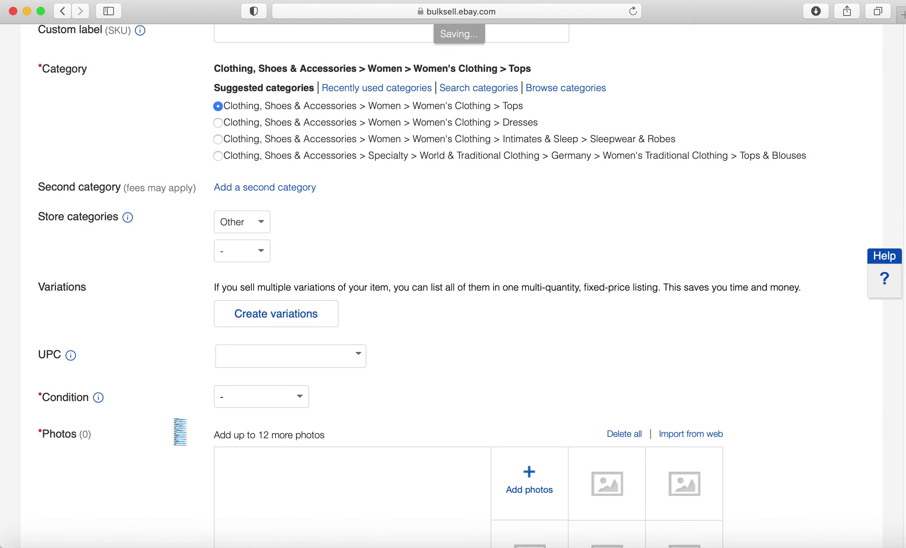
{"action": "scroll", "coordinate": [174, 420], "scroll_direction": "up", "scroll_amount": 2}
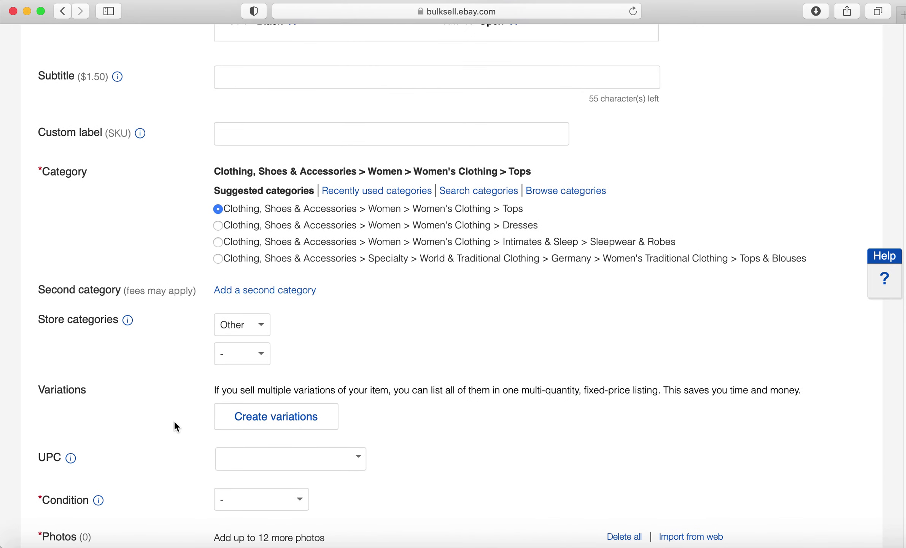
{"action": "scroll", "coordinate": [174, 420], "scroll_direction": "down", "scroll_amount": 5}
{"action": "scroll", "coordinate": [175, 420], "scroll_direction": "down", "scroll_amount": 2}
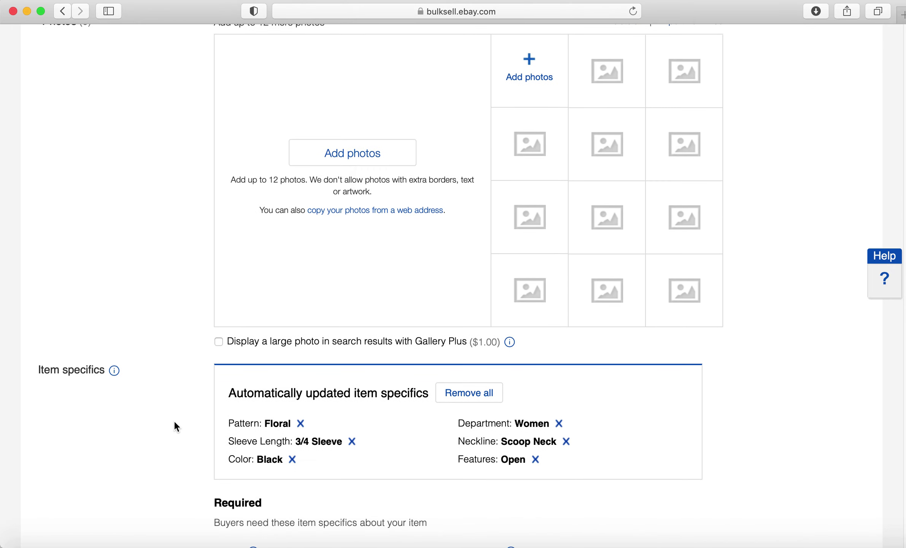
{"action": "scroll", "coordinate": [175, 420], "scroll_direction": "down", "scroll_amount": 5}
{"action": "scroll", "coordinate": [174, 421], "scroll_direction": "down", "scroll_amount": 5}
{"action": "scroll", "coordinate": [174, 420], "scroll_direction": "up", "scroll_amount": 5}
{"action": "scroll", "coordinate": [174, 421], "scroll_direction": "up", "scroll_amount": 8}
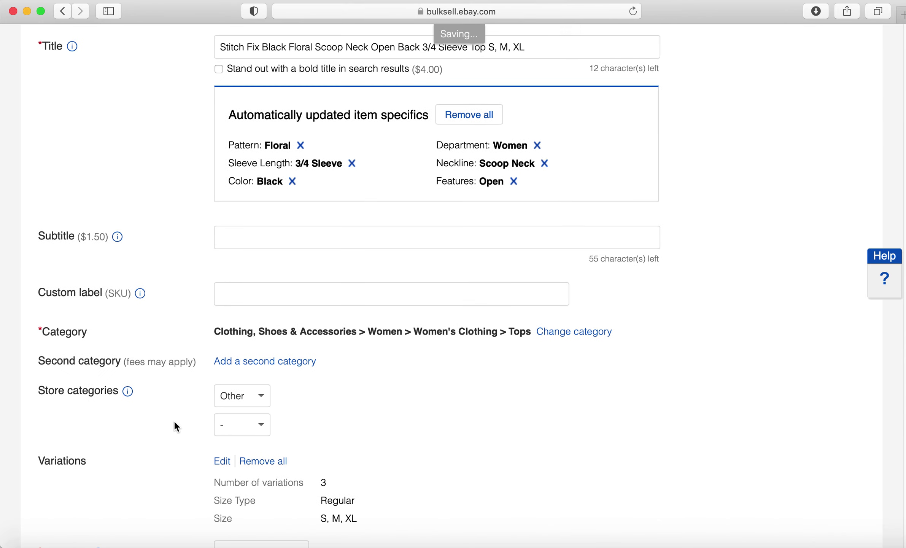
{"action": "scroll", "coordinate": [174, 421], "scroll_direction": "up", "scroll_amount": 3}
{"action": "scroll", "coordinate": [174, 420], "scroll_direction": "up", "scroll_amount": 2}
{"action": "scroll", "coordinate": [174, 421], "scroll_direction": "down", "scroll_amount": 5}
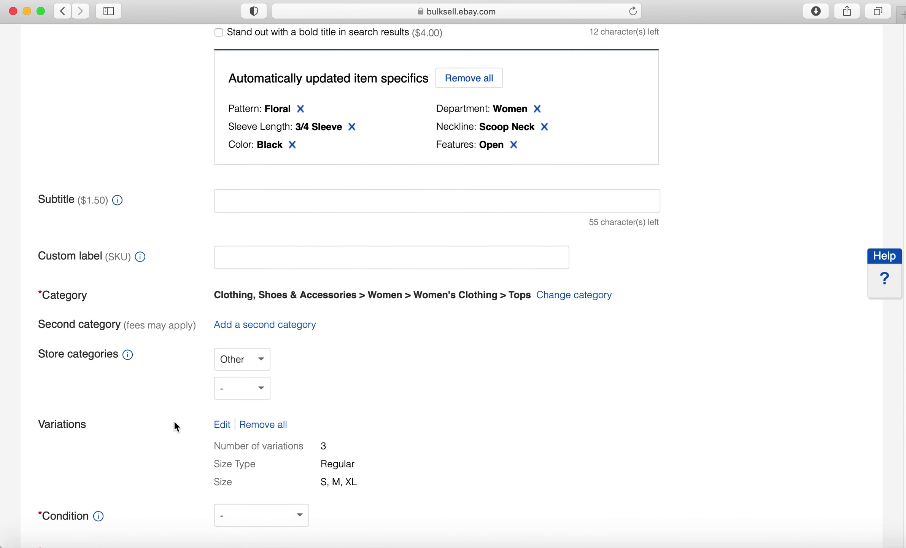
{"action": "scroll", "coordinate": [175, 421], "scroll_direction": "down", "scroll_amount": 4}
{"action": "scroll", "coordinate": [174, 420], "scroll_direction": "down", "scroll_amount": 3}
{"action": "scroll", "coordinate": [175, 420], "scroll_direction": "down", "scroll_amount": 3}
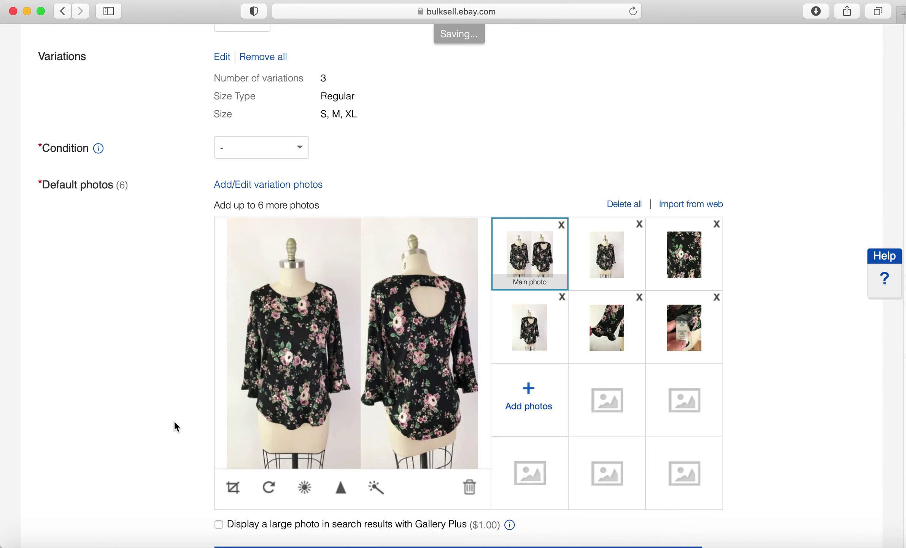
{"action": "scroll", "coordinate": [338, 122], "scroll_direction": "up", "scroll_amount": 5}
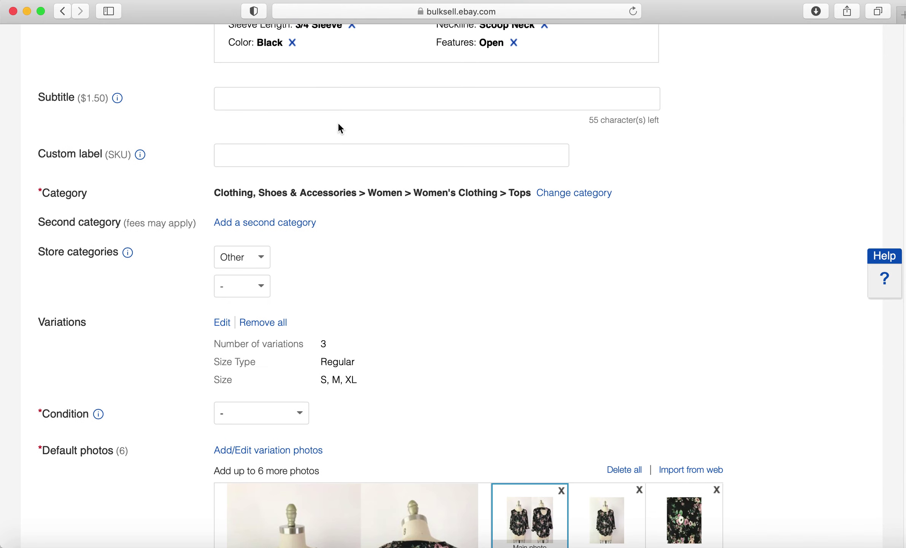
{"action": "scroll", "coordinate": [338, 123], "scroll_direction": "up", "scroll_amount": 2}
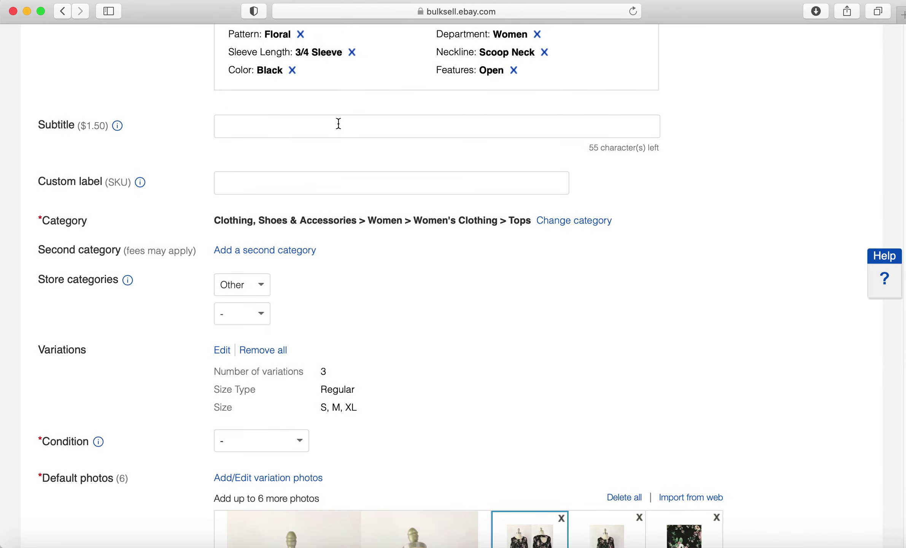
{"action": "left_click", "coordinate": [339, 124]}
{"action": "scroll", "coordinate": [367, 241], "scroll_direction": "down", "scroll_amount": 1}
{"action": "scroll", "coordinate": [368, 241], "scroll_direction": "down", "scroll_amount": 8}
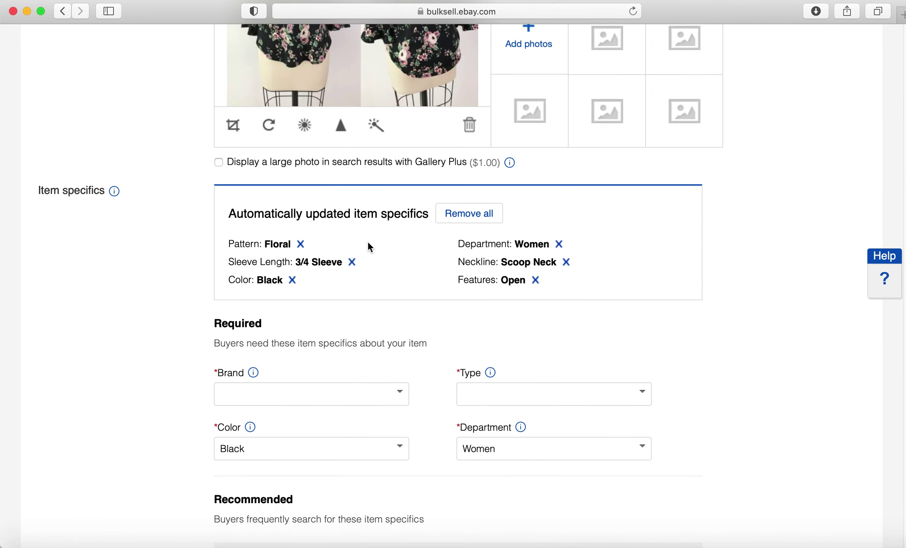
{"action": "scroll", "coordinate": [367, 247], "scroll_direction": "down", "scroll_amount": 4}
- Enter Papermoon as the Brand item specific and choose T-Shirt for Type
{"action": "left_click", "coordinate": [379, 249]}
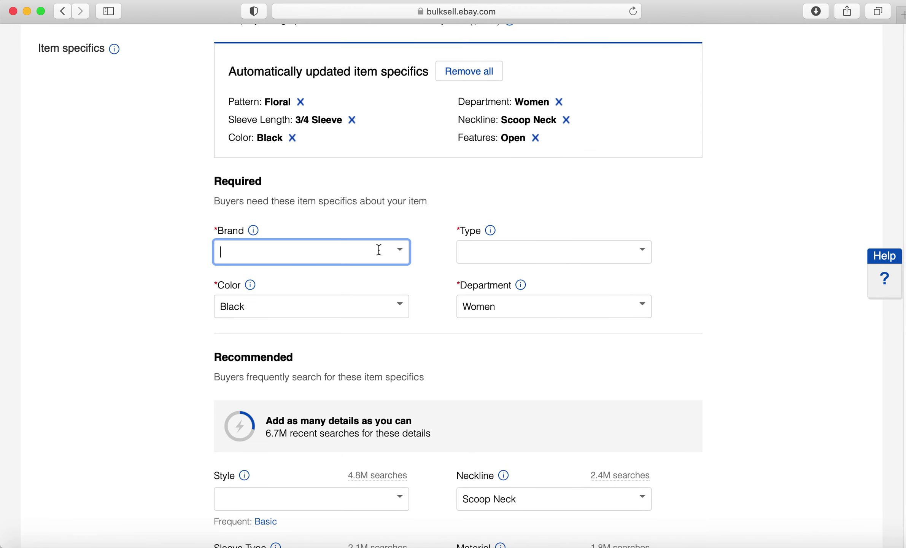
{"action": "type", "text": "P"}
{"action": "type", "text": "apermoon"}
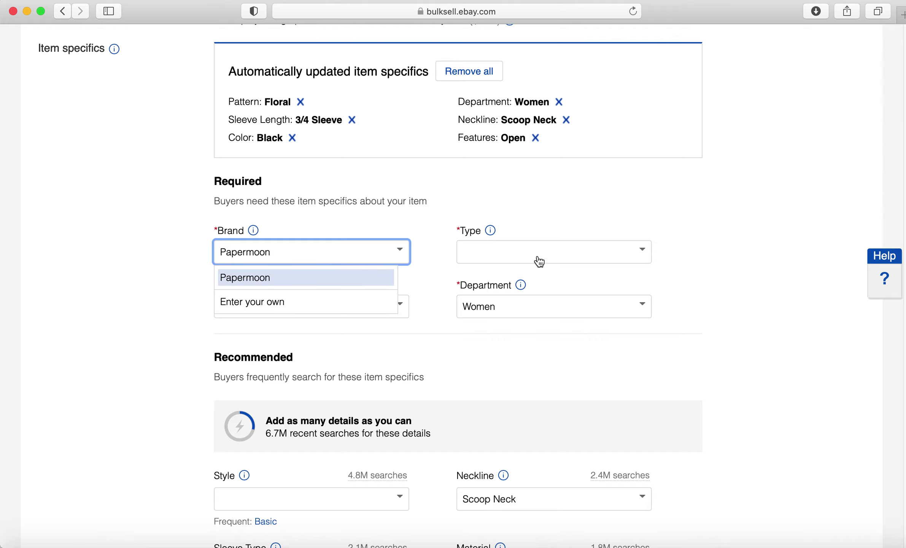
{"action": "left_click", "coordinate": [538, 252]}
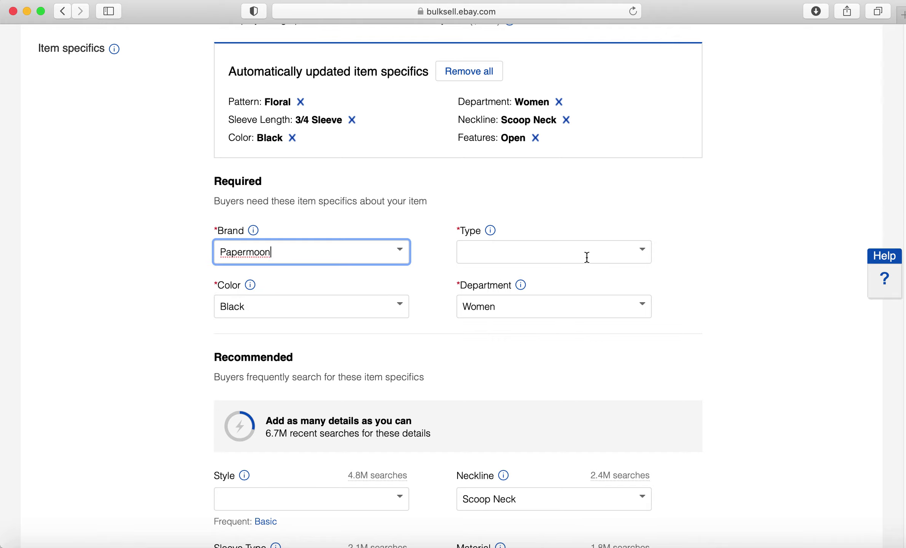
{"action": "left_click", "coordinate": [643, 251]}
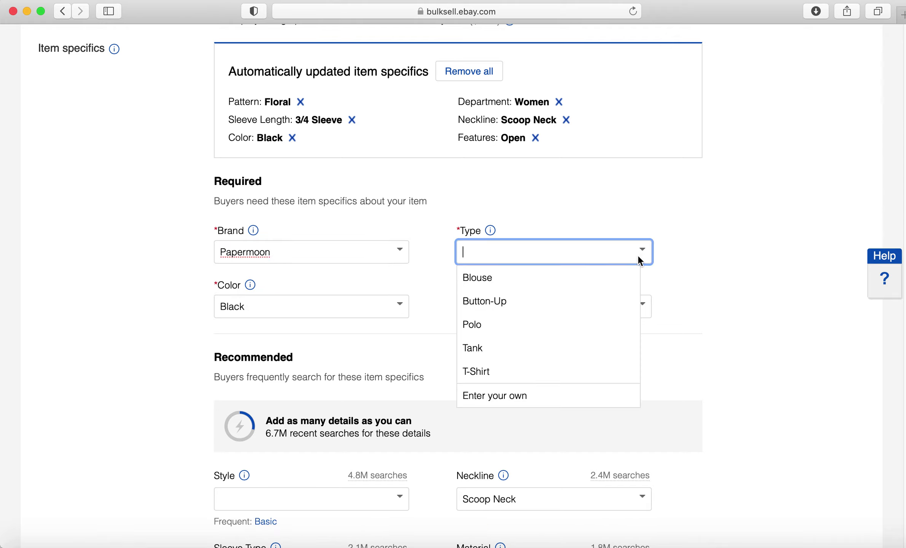
{"action": "left_click", "coordinate": [551, 367]}
{"action": "scroll", "coordinate": [529, 363], "scroll_direction": "down", "scroll_amount": 5}
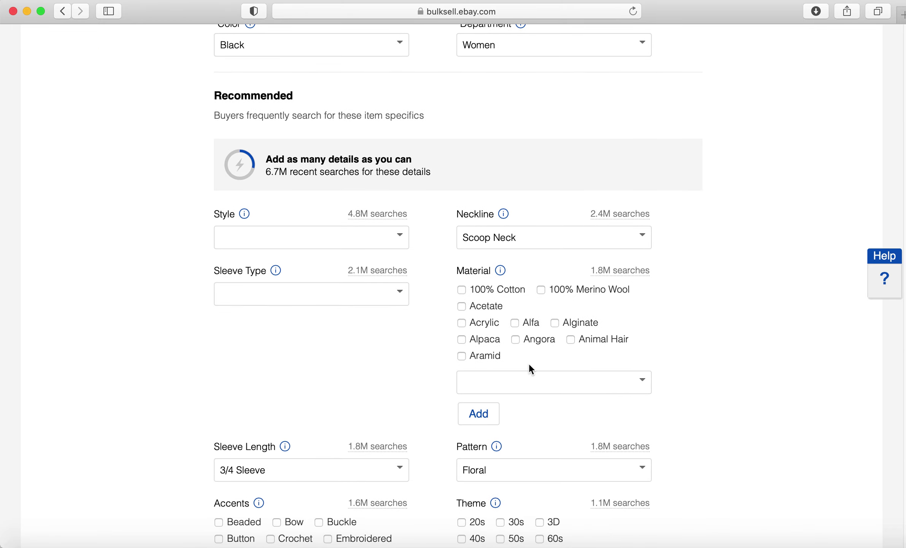
{"action": "scroll", "coordinate": [529, 363], "scroll_direction": "down", "scroll_amount": 1}
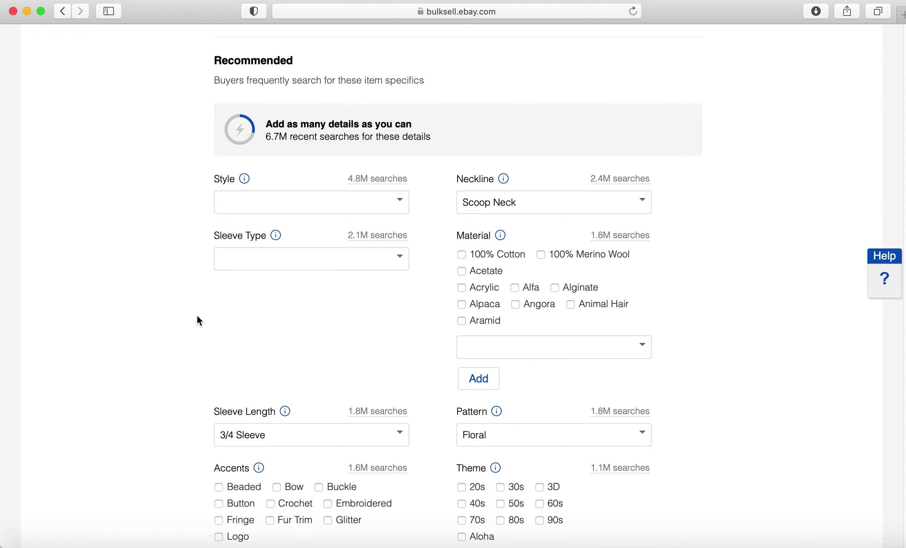
- Choose Flared Sleeve for Sleeve Type and Basic for Style
{"action": "left_click", "coordinate": [312, 259]}
{"action": "left_click", "coordinate": [400, 256]}
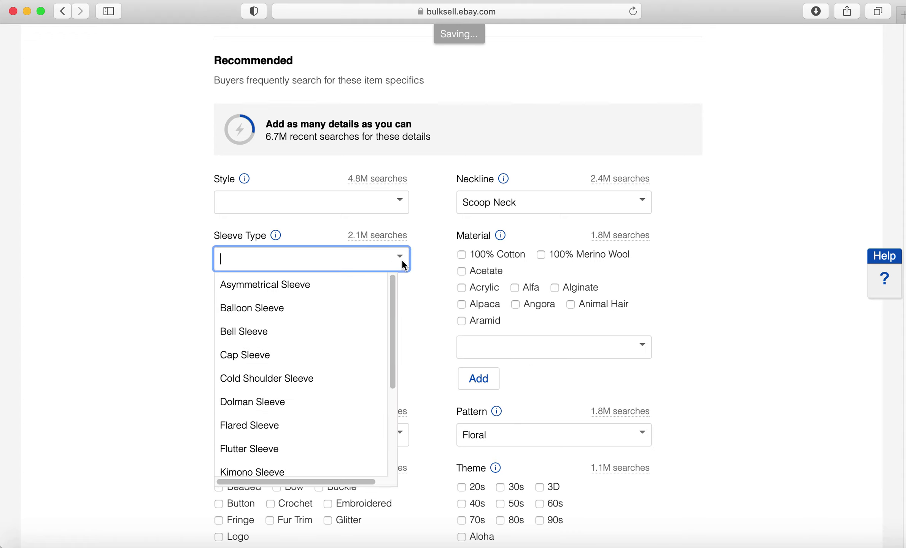
{"action": "scroll", "coordinate": [340, 368], "scroll_direction": "down", "scroll_amount": 3}
{"action": "scroll", "coordinate": [340, 396], "scroll_direction": "down", "scroll_amount": 2}
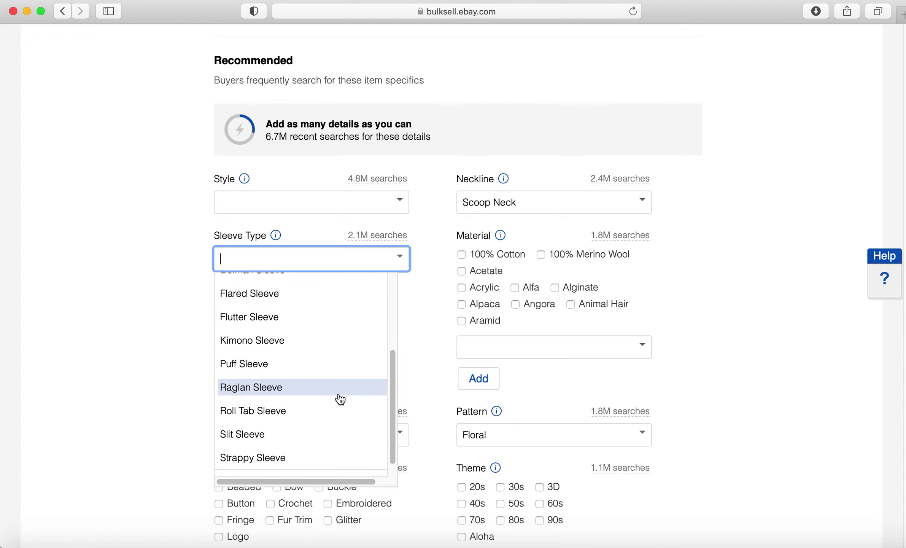
{"action": "scroll", "coordinate": [339, 399], "scroll_direction": "down", "scroll_amount": 1}
{"action": "scroll", "coordinate": [340, 396], "scroll_direction": "up", "scroll_amount": 2}
{"action": "scroll", "coordinate": [340, 393], "scroll_direction": "up", "scroll_amount": 2}
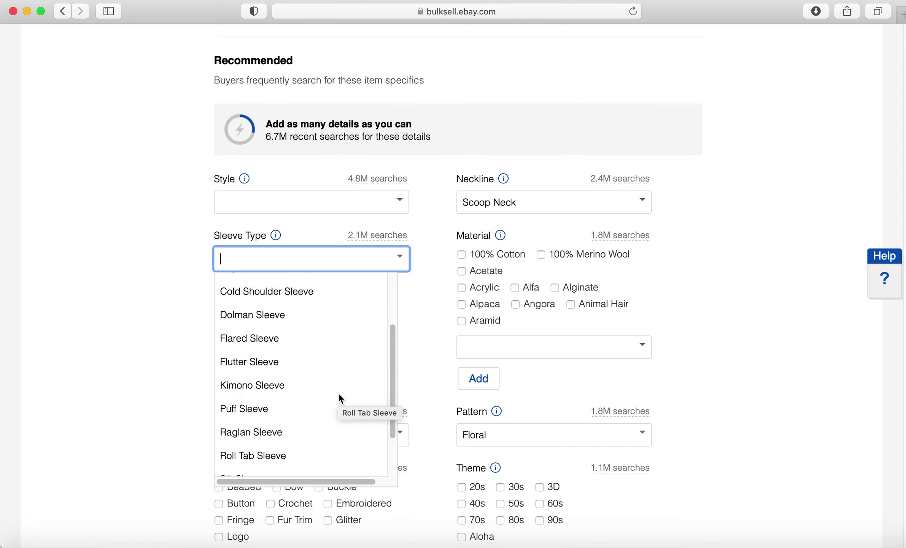
{"action": "left_click", "coordinate": [249, 338]}
{"action": "left_click", "coordinate": [344, 206]}
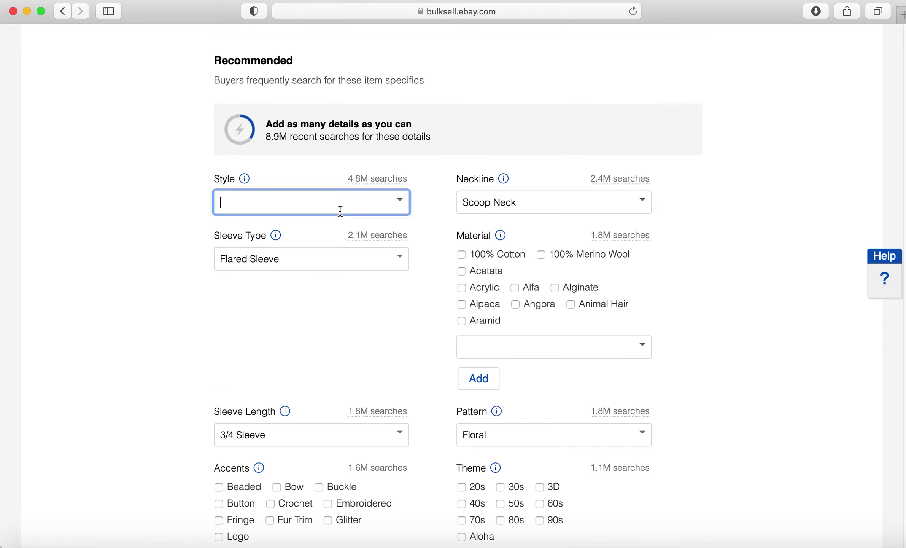
{"action": "left_click", "coordinate": [403, 202]}
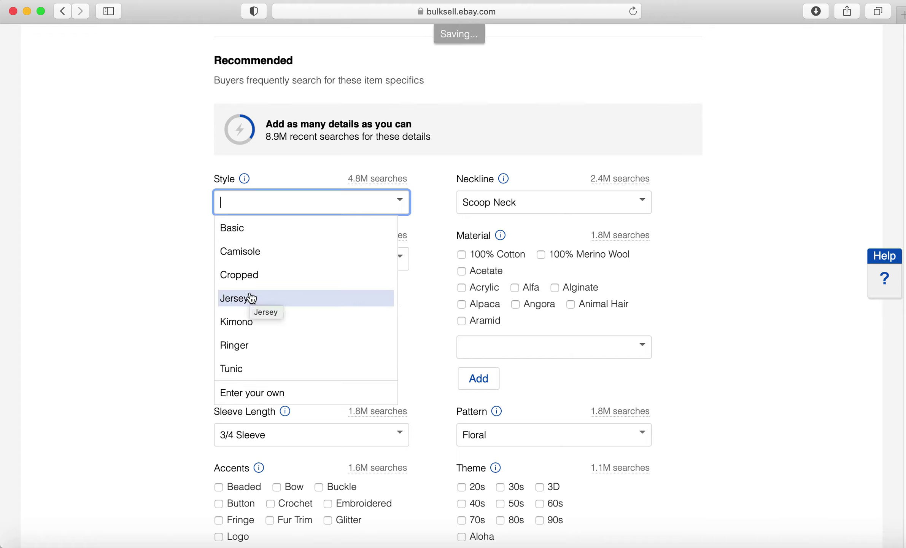
{"action": "left_click", "coordinate": [234, 227]}
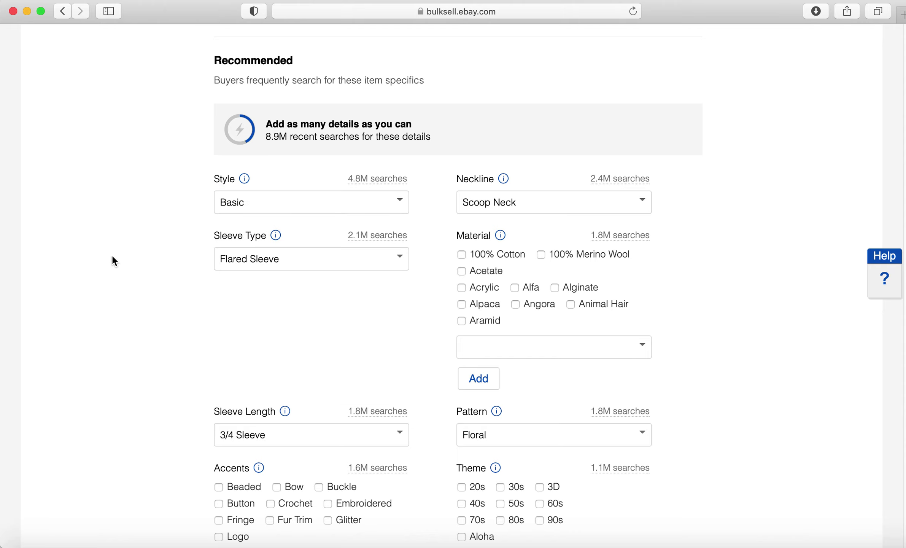
{"action": "scroll", "coordinate": [277, 335], "scroll_direction": "down", "scroll_amount": 4}
{"action": "scroll", "coordinate": [277, 335], "scroll_direction": "down", "scroll_amount": 1}
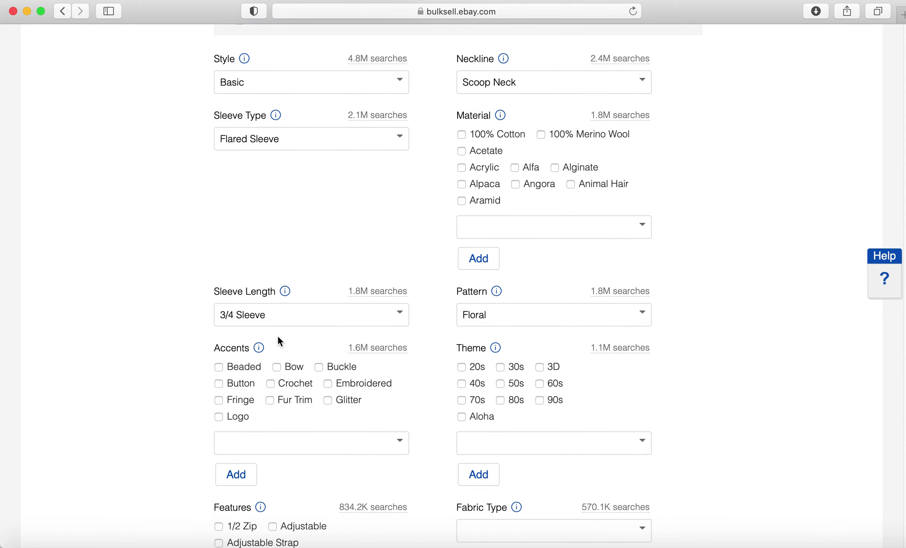
{"action": "scroll", "coordinate": [563, 219], "scroll_direction": "up", "scroll_amount": 10}
{"action": "scroll", "coordinate": [563, 218], "scroll_direction": "up", "scroll_amount": 5}
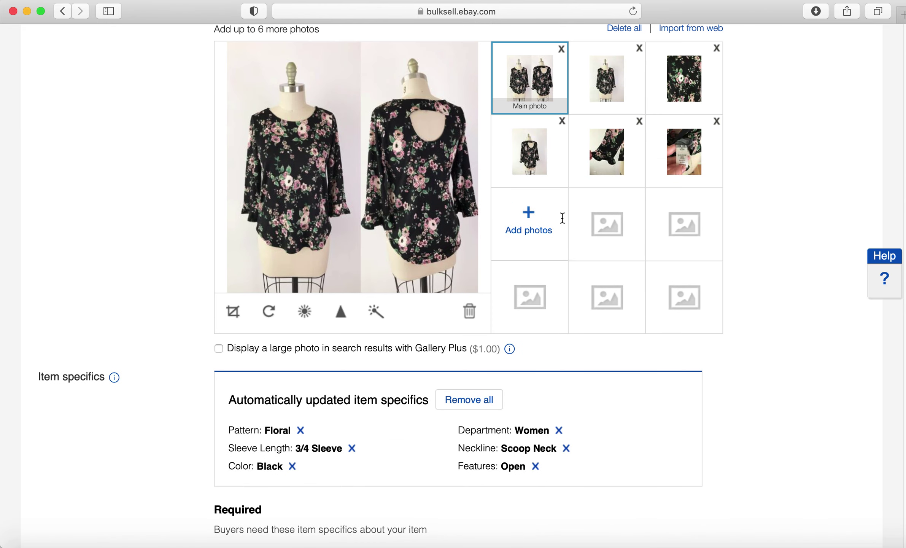
- Read the fabric content on the care tag photo and enter polyester as Material
{"action": "left_click", "coordinate": [684, 150]}
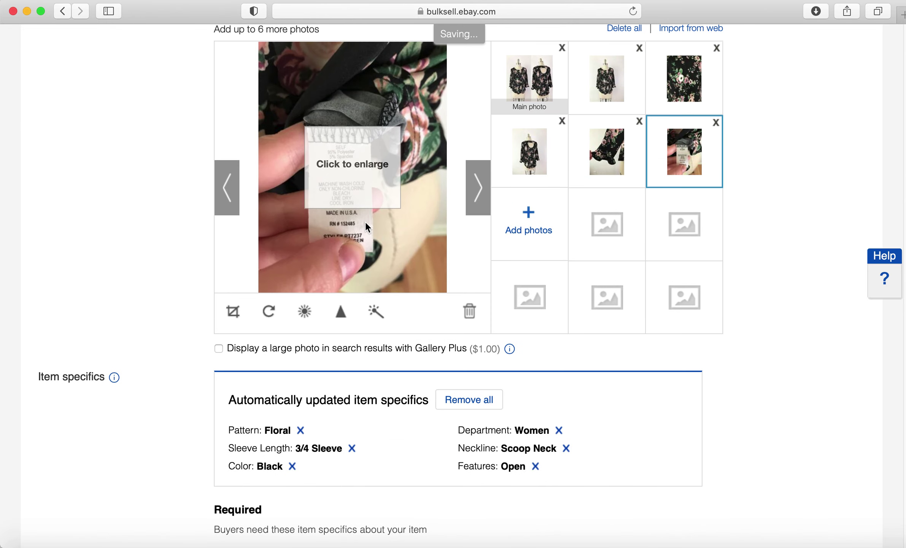
{"action": "mouse_move", "coordinate": [353, 167]}
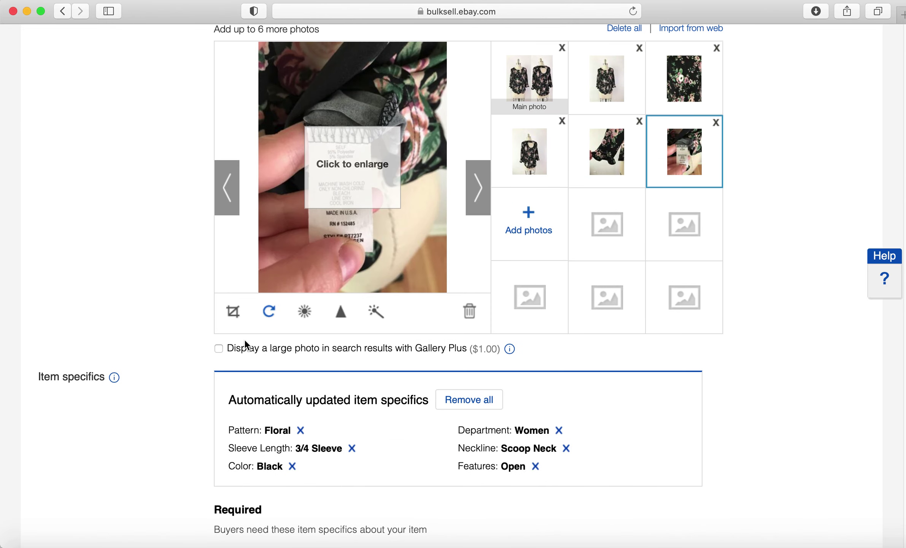
{"action": "scroll", "coordinate": [245, 339], "scroll_direction": "down", "scroll_amount": 10}
{"action": "scroll", "coordinate": [228, 378], "scroll_direction": "down", "scroll_amount": 3}
{"action": "scroll", "coordinate": [228, 384], "scroll_direction": "down", "scroll_amount": 1}
{"action": "left_click", "coordinate": [496, 382]}
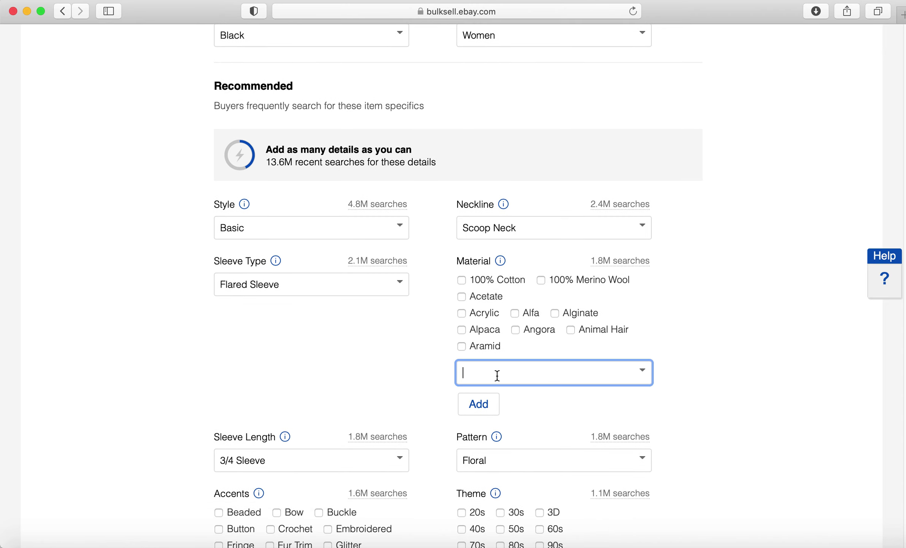
{"action": "type", "text": "polyester"}
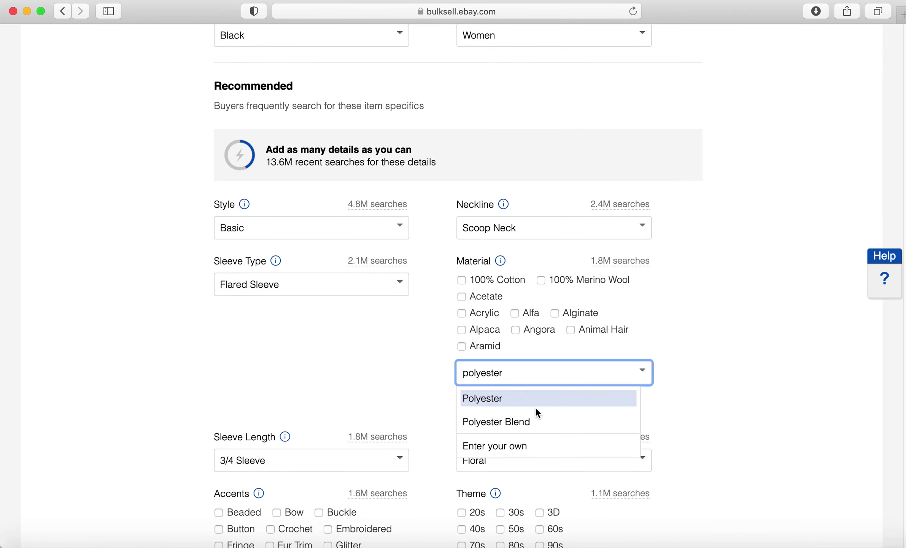
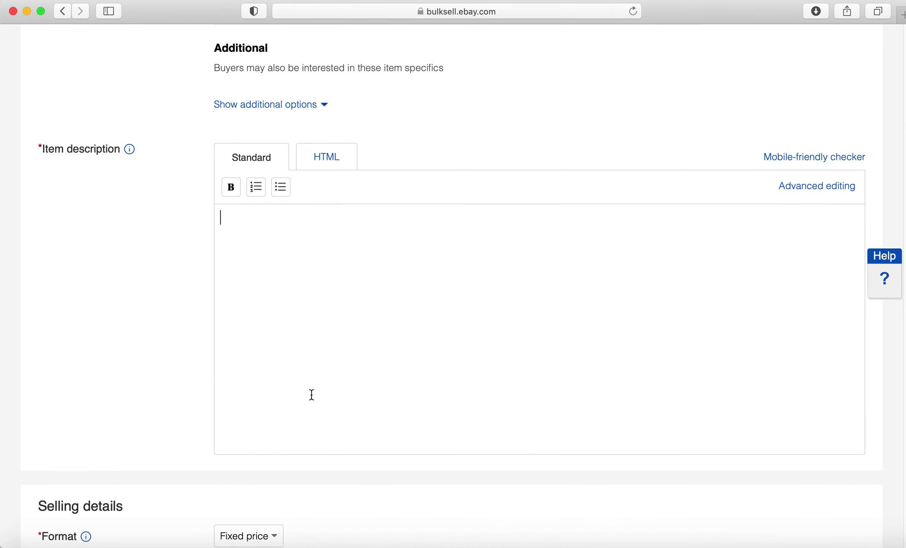
- Paste the small size bust and length measurements from Notes as the first description line
{"action": "left_click", "coordinate": [311, 394]}
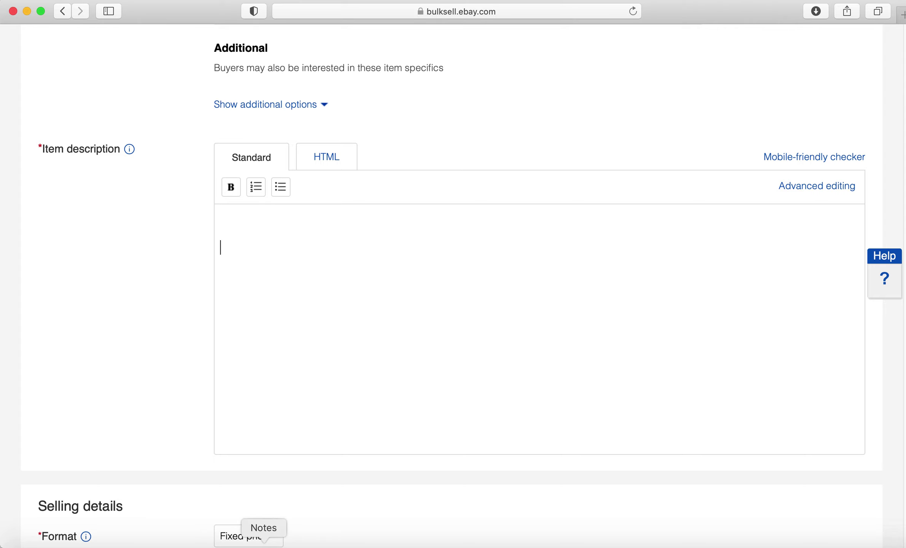
{"action": "left_click", "coordinate": [262, 546]}
{"action": "left_click", "coordinate": [423, 211]}
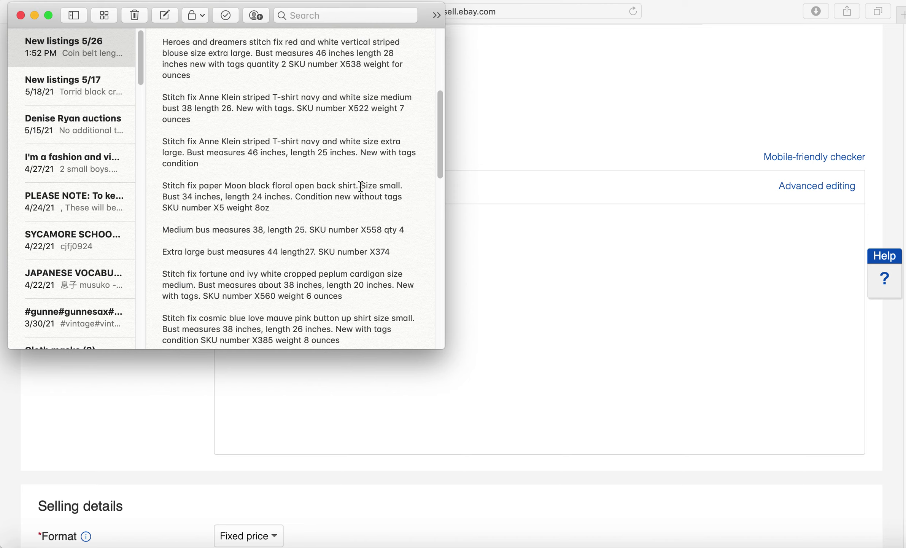
{"action": "left_click_drag", "start_coordinate": [362, 187], "coordinate": [294, 196]}
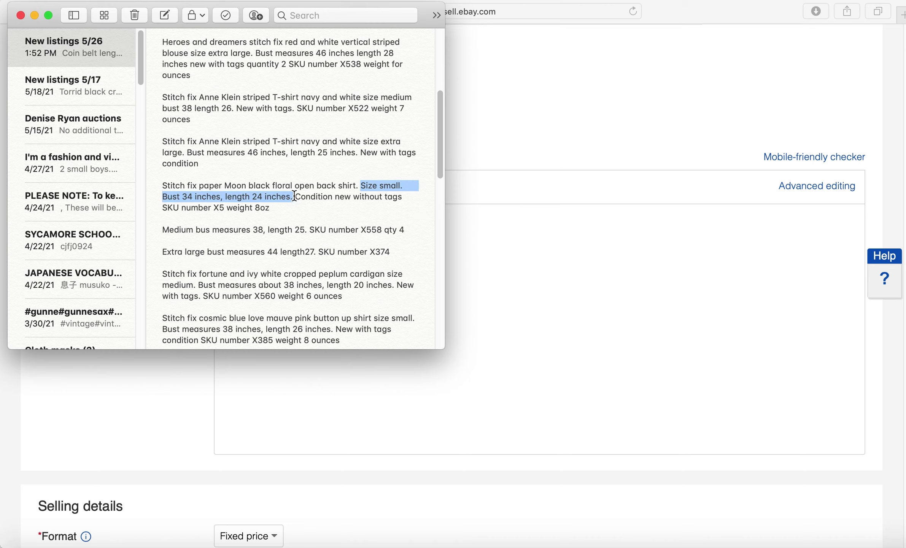
{"action": "key", "text": "super+c"}
{"action": "left_click", "coordinate": [509, 246]}
{"action": "key", "text": "super+v"}
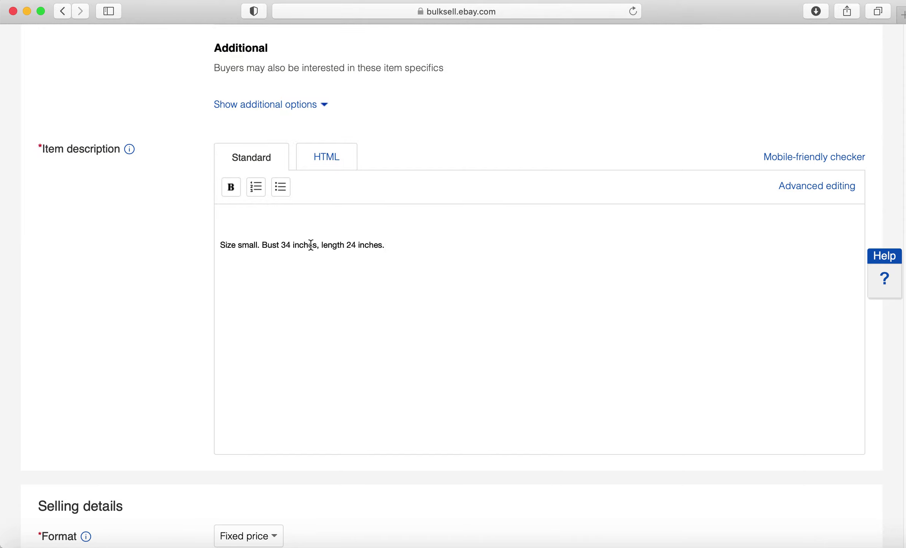
{"action": "left_click", "coordinate": [262, 244]}
{"action": "key", "text": "BackSpace"}
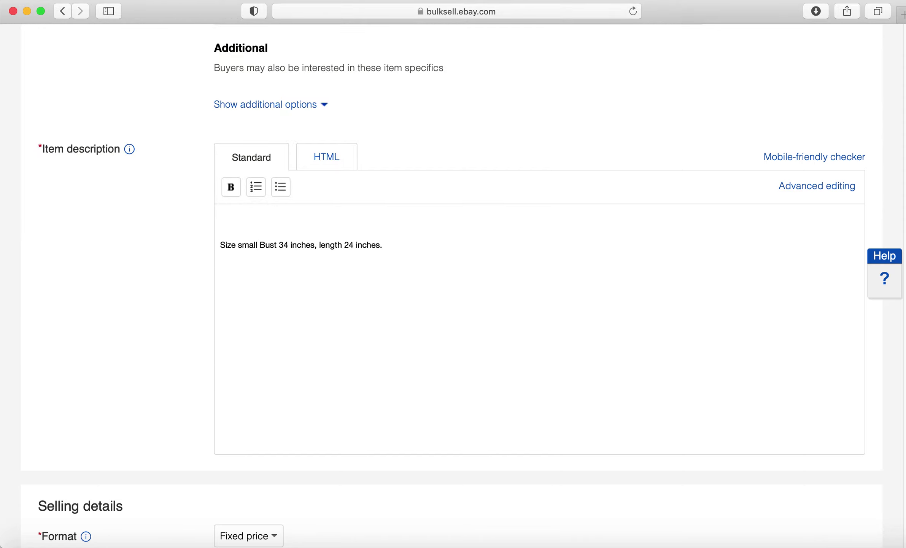
{"action": "type", "text": ":"}
{"action": "left_click", "coordinate": [433, 276]}
{"action": "key", "text": "Return"}
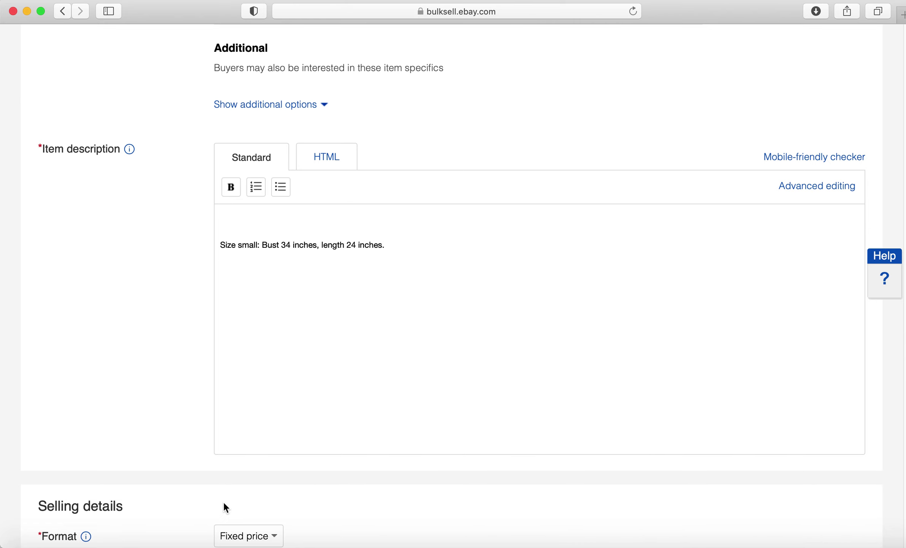
- Add the medium size measurements from Notes as the second description line
{"action": "left_click", "coordinate": [262, 535]}
{"action": "left_click", "coordinate": [182, 230]}
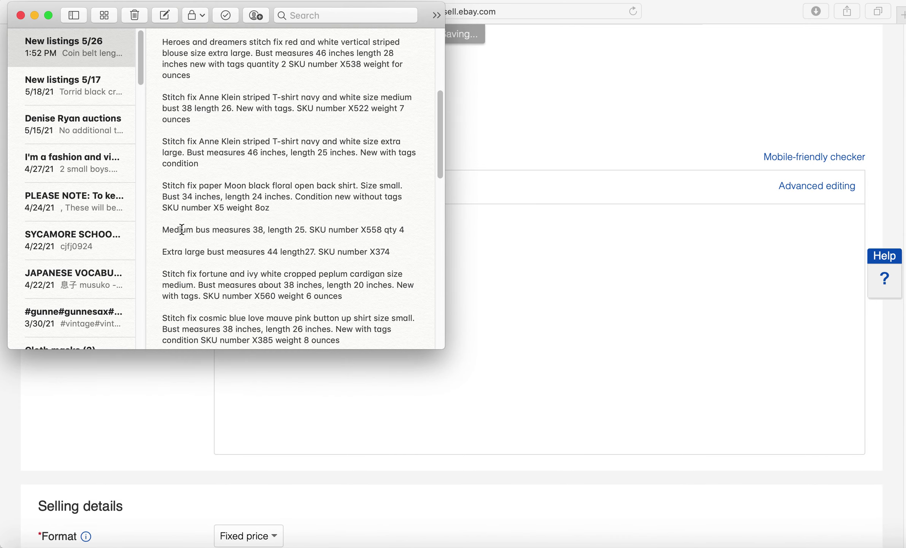
{"action": "left_click_drag", "start_coordinate": [163, 229], "coordinate": [309, 228]}
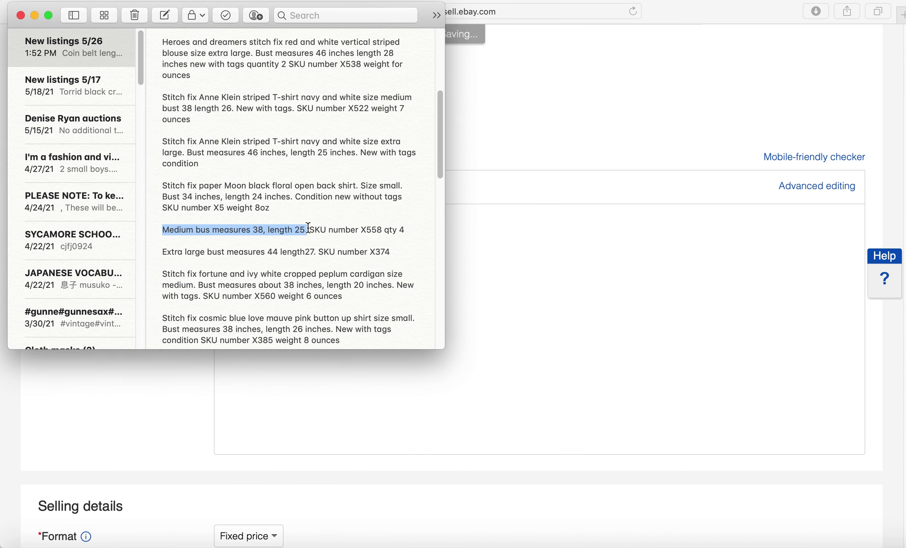
{"action": "key", "text": "super+c"}
{"action": "left_click", "coordinate": [555, 302]}
{"action": "key", "text": "super+v"}
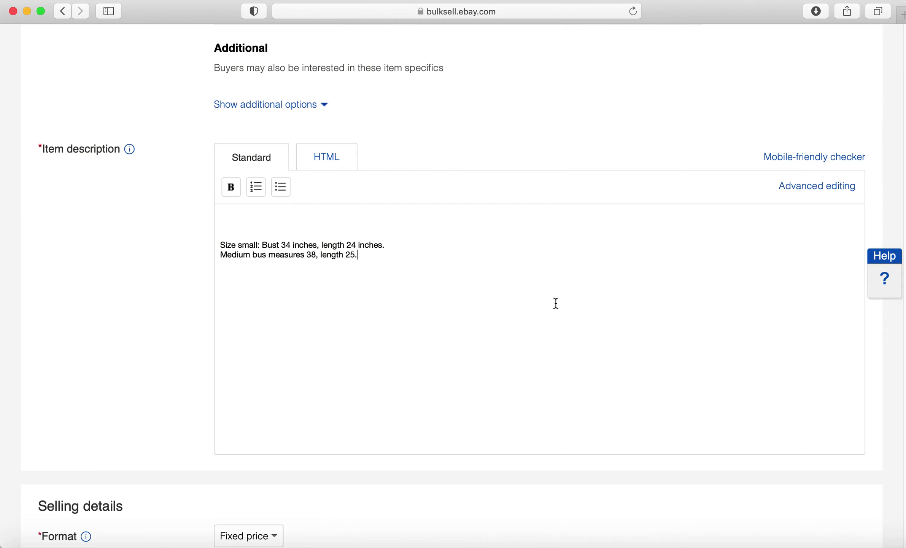
{"action": "left_click", "coordinate": [249, 256]}
{"action": "type", "text": ":"}
{"action": "key", "text": "Right"}
{"action": "type", "text": "t"}
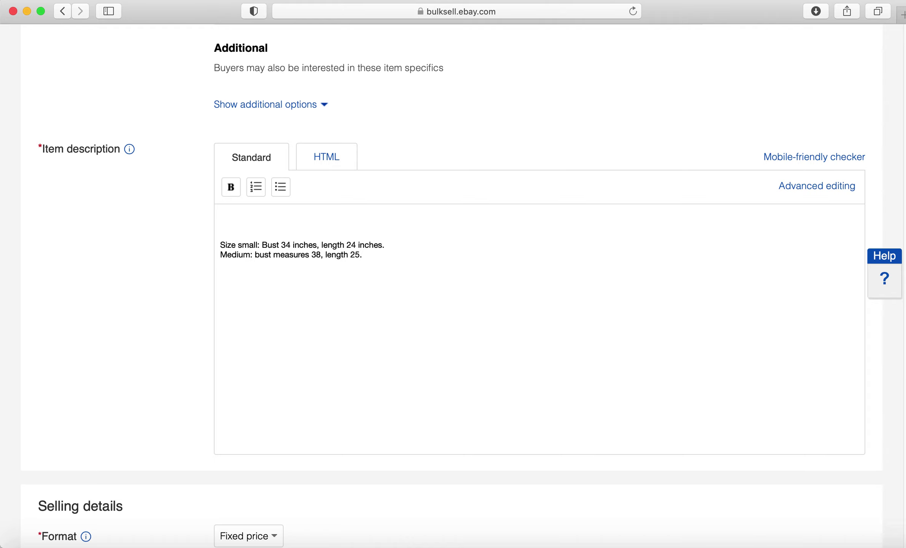
{"action": "left_click", "coordinate": [396, 263]}
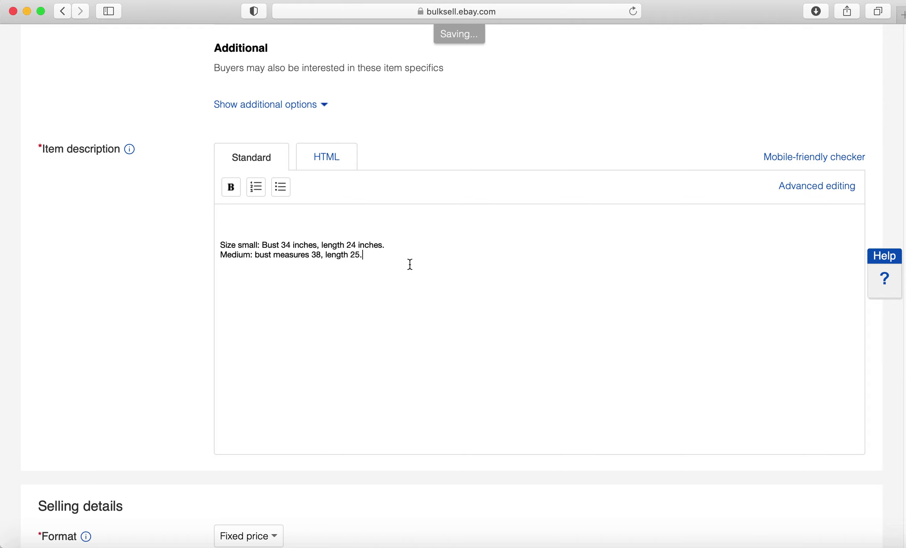
{"action": "key", "text": "Return"}
- Add the extra large measurements from Notes as the third description line
{"action": "left_click", "coordinate": [262, 545]}
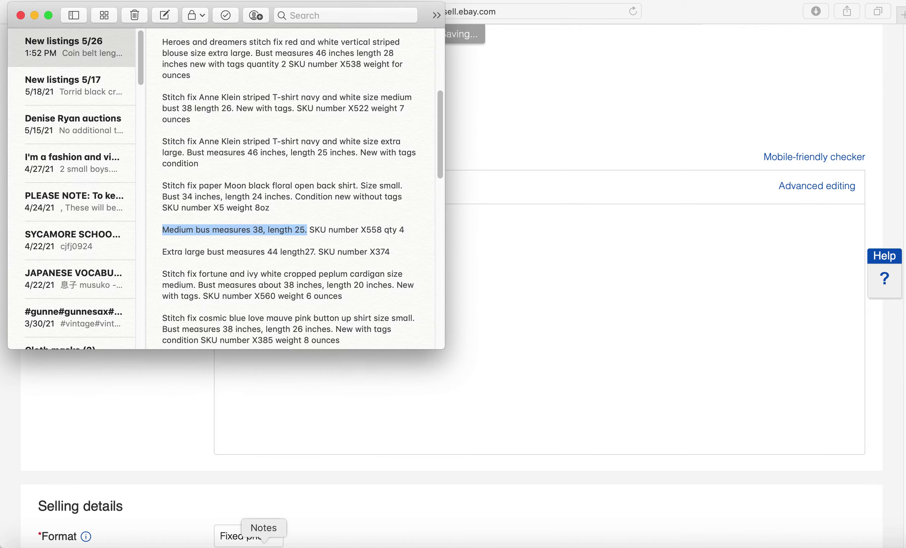
{"action": "left_click", "coordinate": [299, 254]}
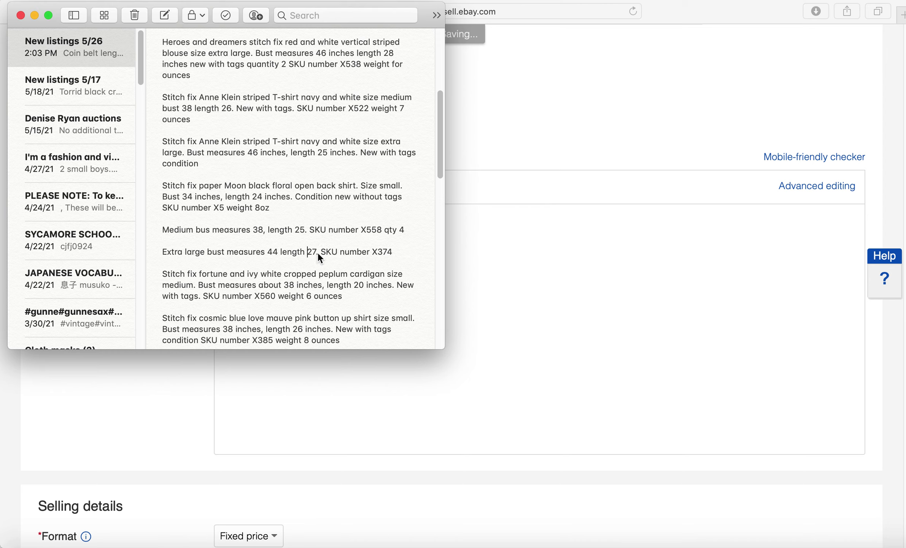
{"action": "left_click_drag", "start_coordinate": [317, 253], "coordinate": [247, 253]}
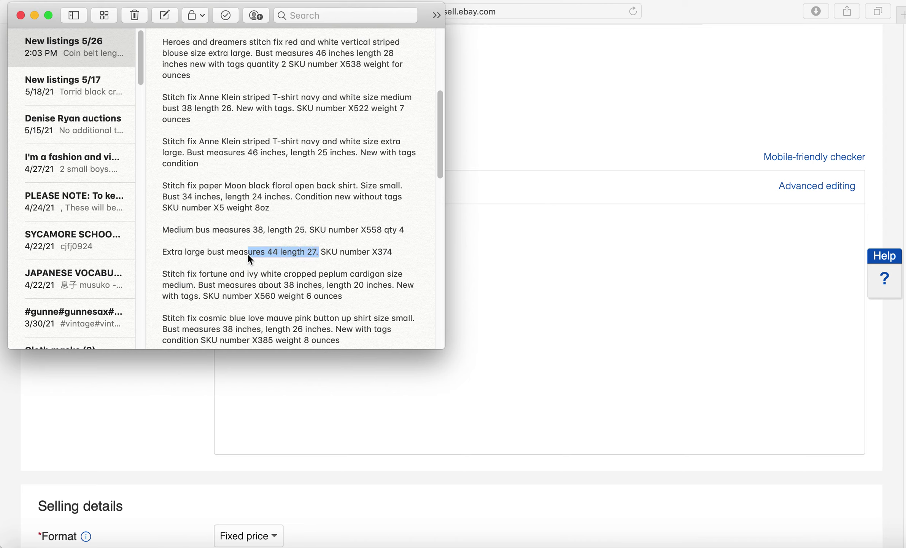
{"action": "key", "text": "super+c"}
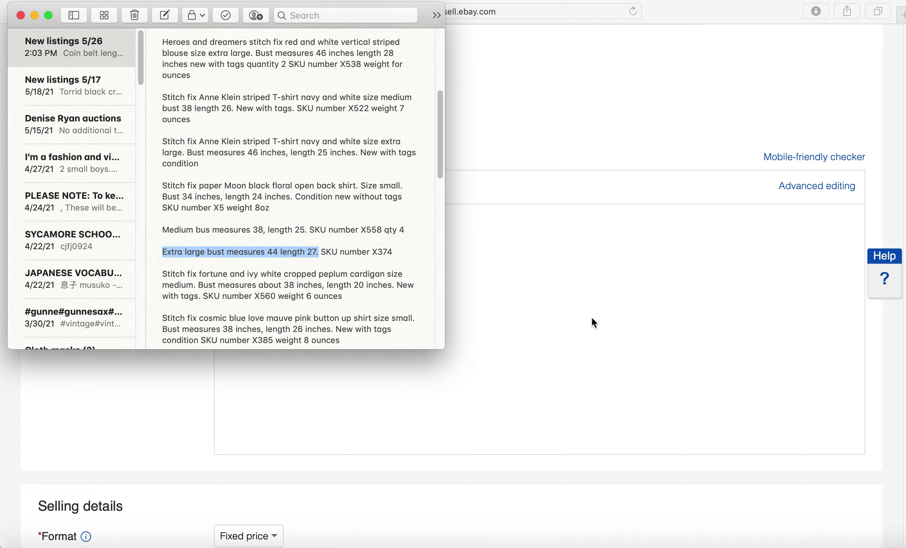
{"action": "left_click", "coordinate": [592, 315]}
{"action": "key", "text": "super+v"}
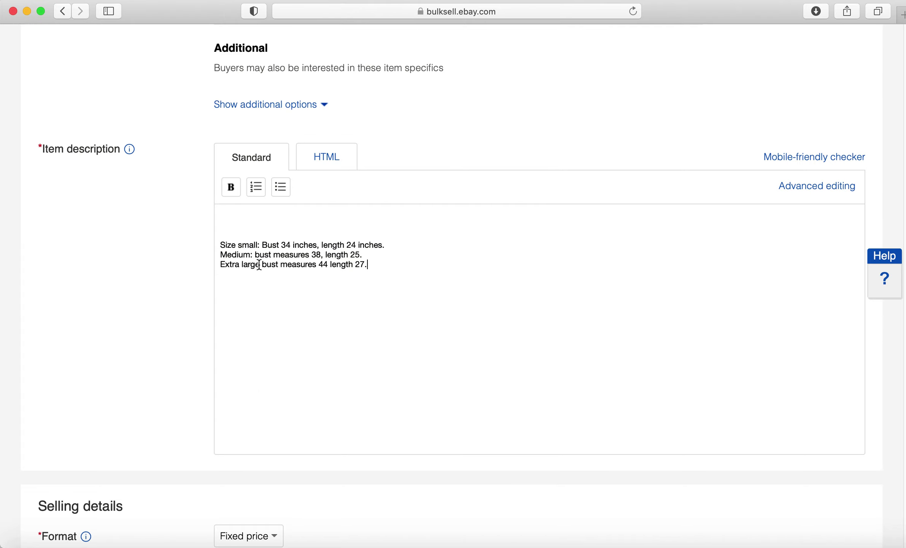
{"action": "left_click", "coordinate": [261, 265]}
{"action": "type", "text": ":"}
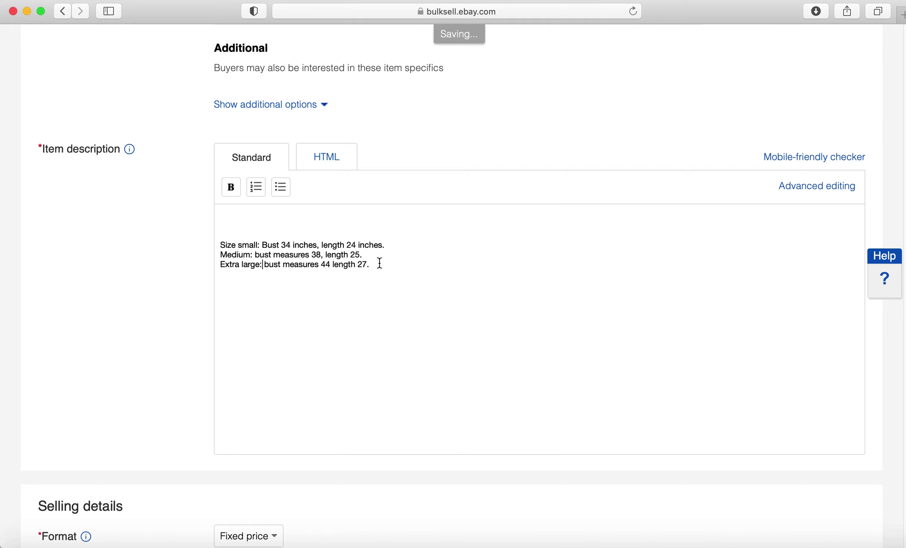
{"action": "scroll", "coordinate": [367, 278], "scroll_direction": "down", "scroll_amount": 5}
{"action": "scroll", "coordinate": [345, 347], "scroll_direction": "down", "scroll_amount": 3}
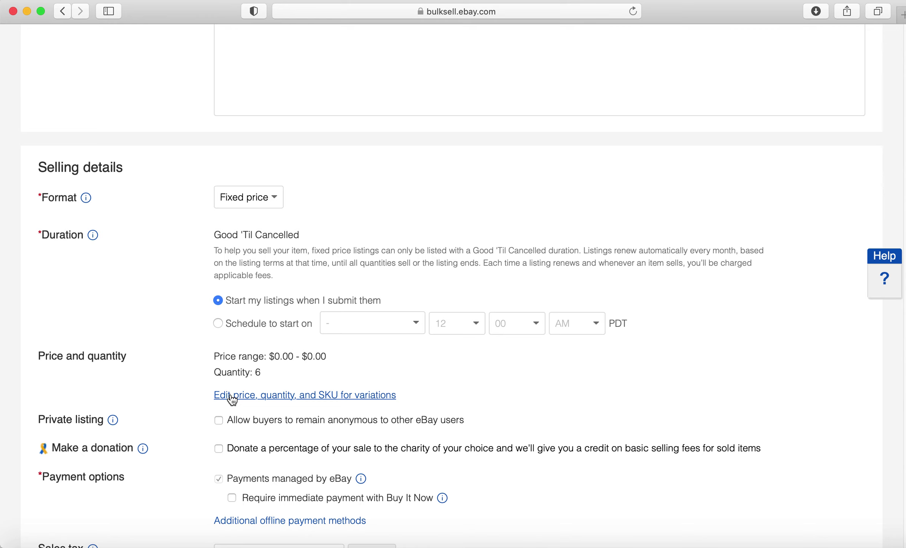
{"action": "scroll", "coordinate": [230, 395], "scroll_direction": "down", "scroll_amount": 3}
{"action": "scroll", "coordinate": [231, 395], "scroll_direction": "down", "scroll_amount": 3}
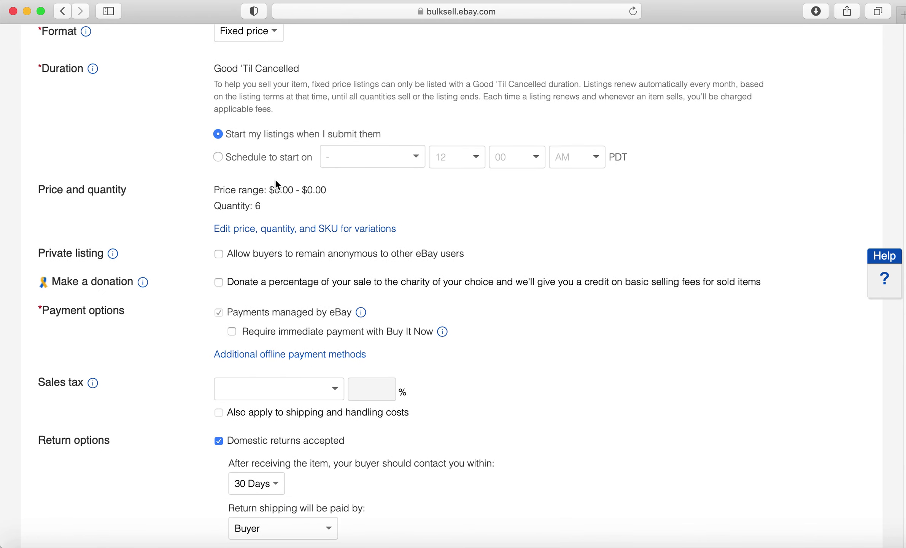
{"action": "scroll", "coordinate": [276, 180], "scroll_direction": "up", "scroll_amount": 3}
{"action": "scroll", "coordinate": [275, 179], "scroll_direction": "up", "scroll_amount": 10}
{"action": "scroll", "coordinate": [275, 180], "scroll_direction": "up", "scroll_amount": 4}
{"action": "scroll", "coordinate": [276, 179], "scroll_direction": "up", "scroll_amount": 5}
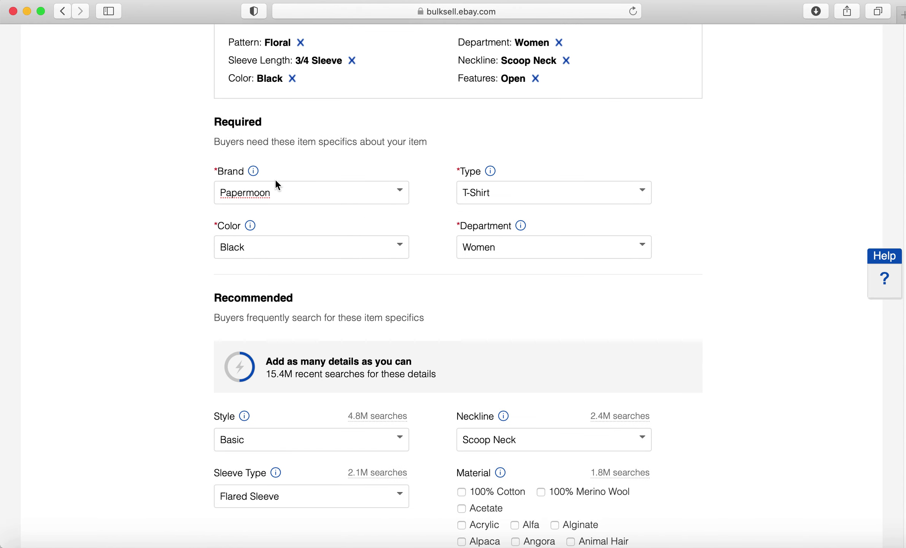
{"action": "scroll", "coordinate": [275, 179], "scroll_direction": "up", "scroll_amount": 5}
{"action": "scroll", "coordinate": [275, 180], "scroll_direction": "up", "scroll_amount": 8}
{"action": "scroll", "coordinate": [276, 180], "scroll_direction": "down", "scroll_amount": 2}
{"action": "scroll", "coordinate": [276, 179], "scroll_direction": "down", "scroll_amount": 6}
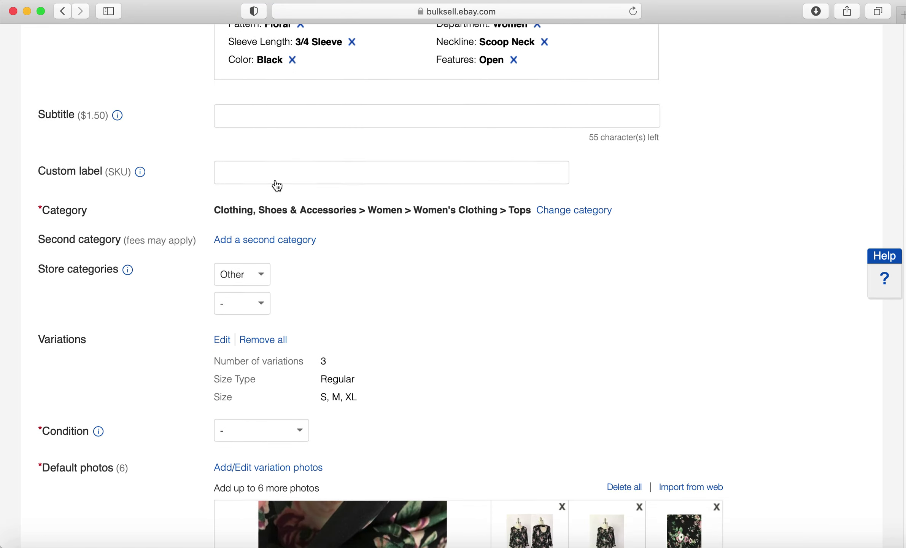
{"action": "scroll", "coordinate": [277, 185], "scroll_direction": "down", "scroll_amount": 4}
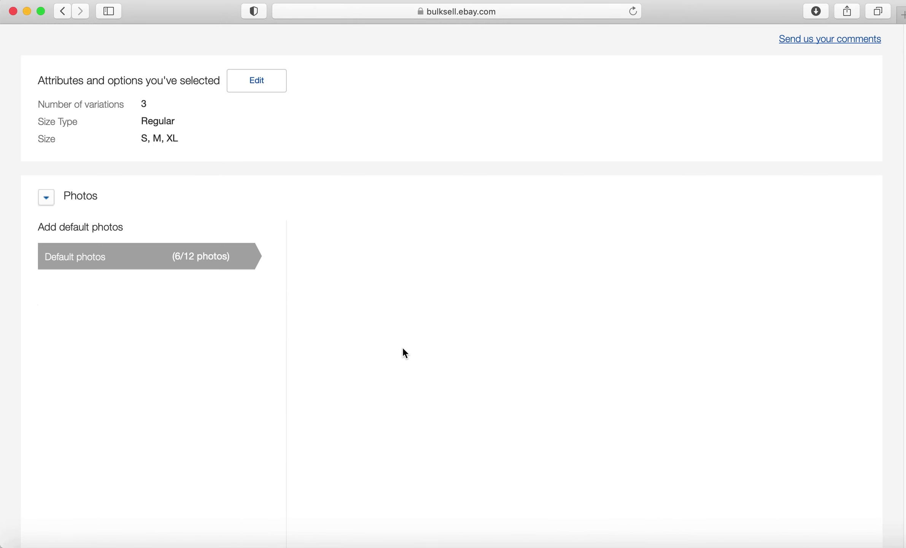
- Select the S, M and XL variations, price them at $19.99, and save
{"action": "key", "text": "F3"}
{"action": "key", "text": "F3"}
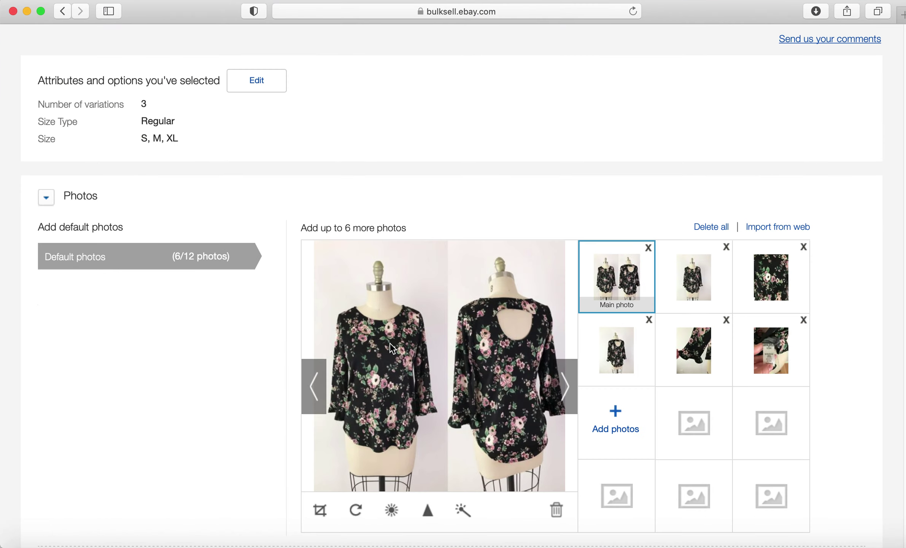
{"action": "scroll", "coordinate": [232, 391], "scroll_direction": "down", "scroll_amount": 5}
{"action": "scroll", "coordinate": [206, 398], "scroll_direction": "down", "scroll_amount": 5}
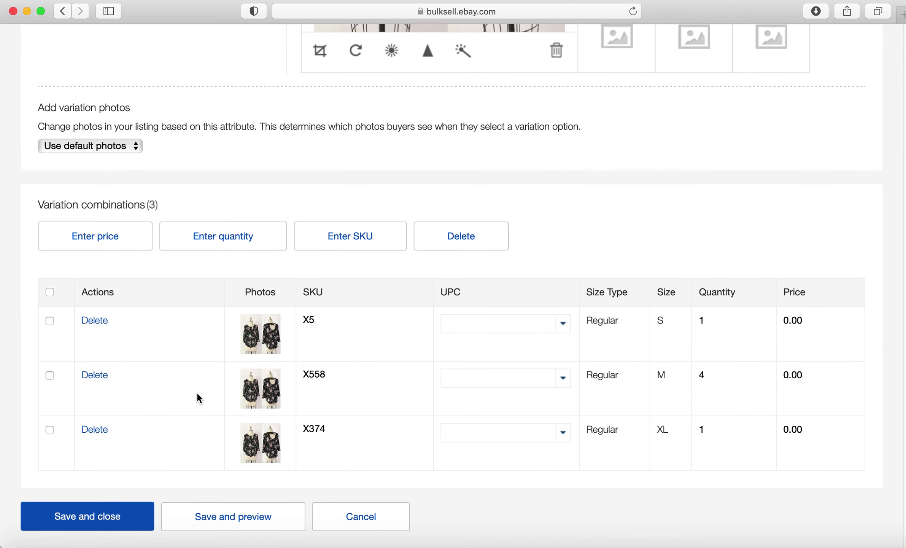
{"action": "left_click", "coordinate": [95, 236]}
{"action": "left_click", "coordinate": [49, 306]}
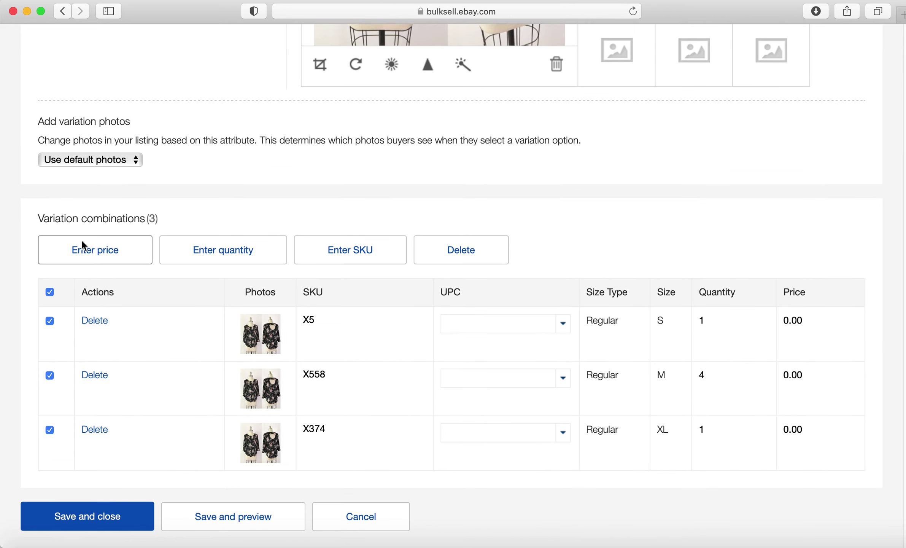
{"action": "left_click", "coordinate": [82, 240]}
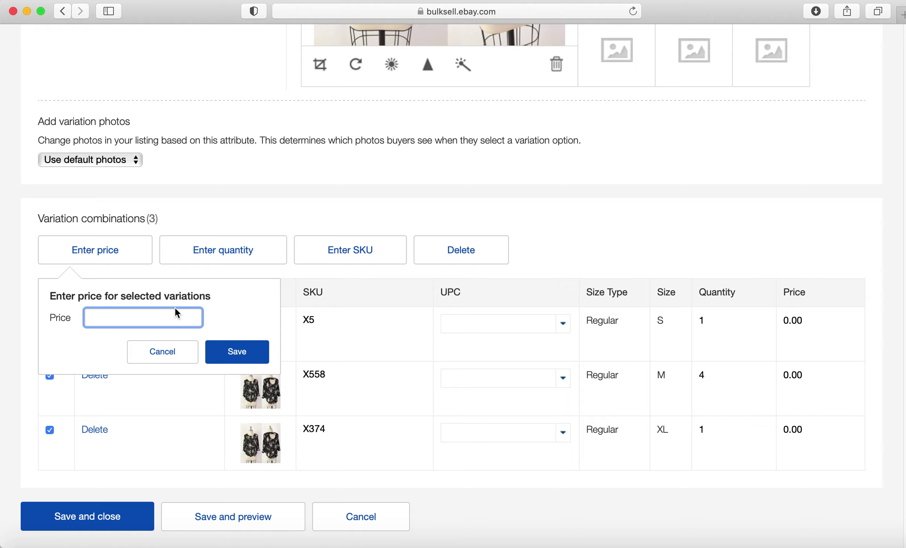
{"action": "type", "text": "19.99"}
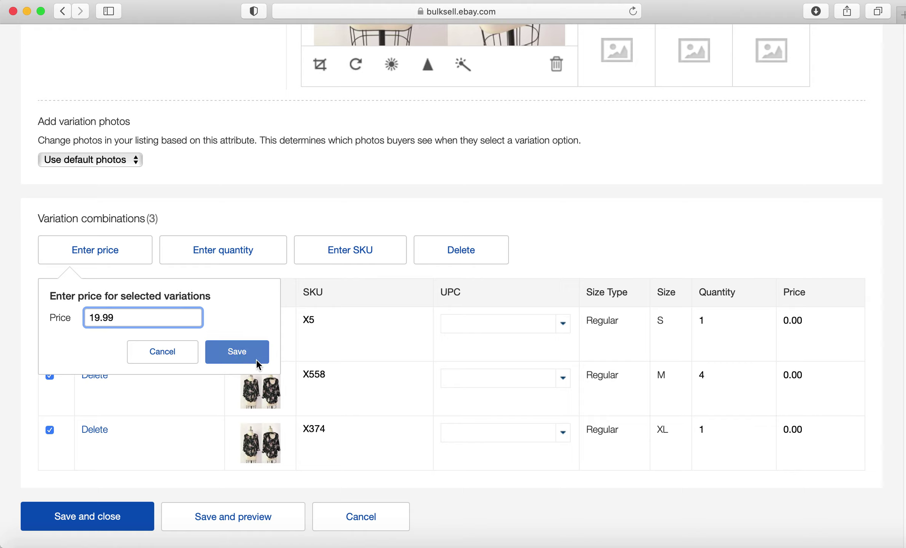
{"action": "left_click", "coordinate": [235, 353]}
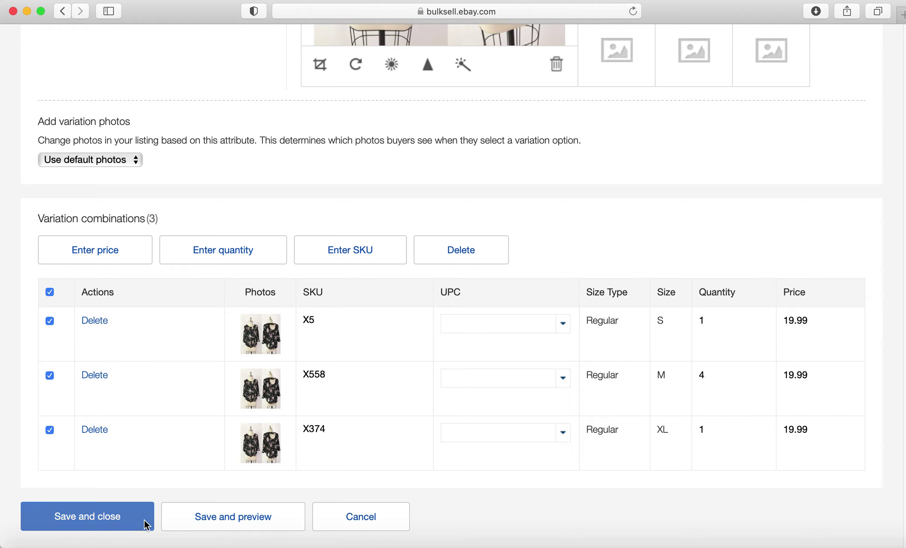
{"action": "left_click", "coordinate": [117, 522]}
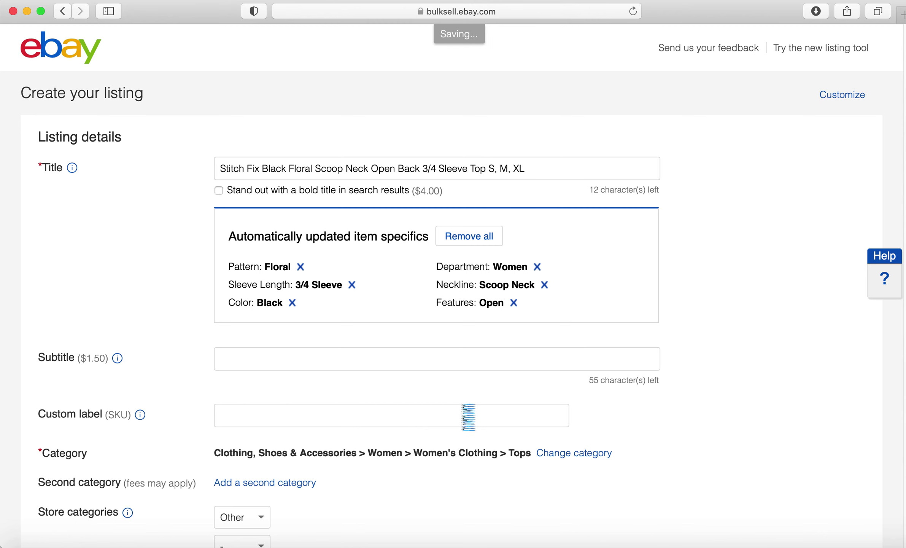
{"action": "scroll", "coordinate": [468, 416], "scroll_direction": "down", "scroll_amount": 10}
{"action": "scroll", "coordinate": [468, 417], "scroll_direction": "down", "scroll_amount": 10}
{"action": "scroll", "coordinate": [464, 410], "scroll_direction": "down", "scroll_amount": 5}
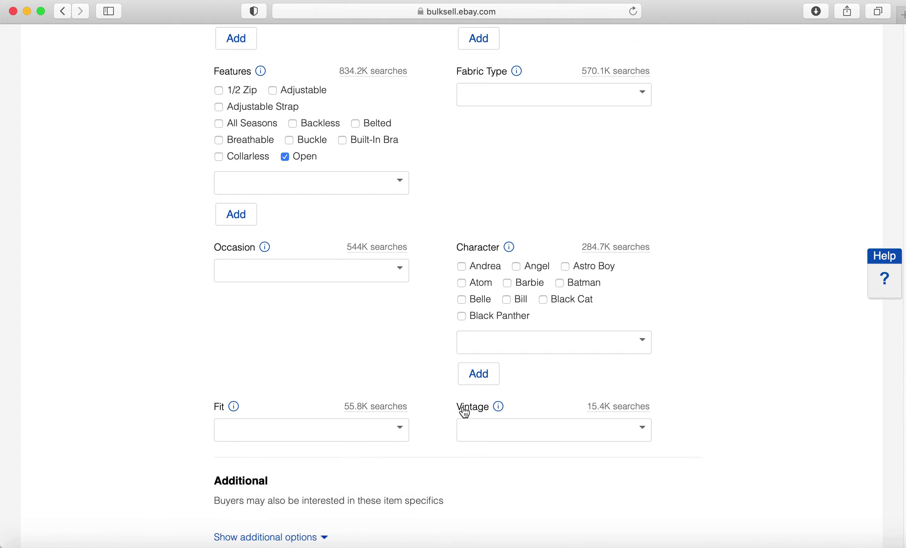
{"action": "scroll", "coordinate": [464, 411], "scroll_direction": "down", "scroll_amount": 10}
{"action": "scroll", "coordinate": [464, 411], "scroll_direction": "up", "scroll_amount": 1}
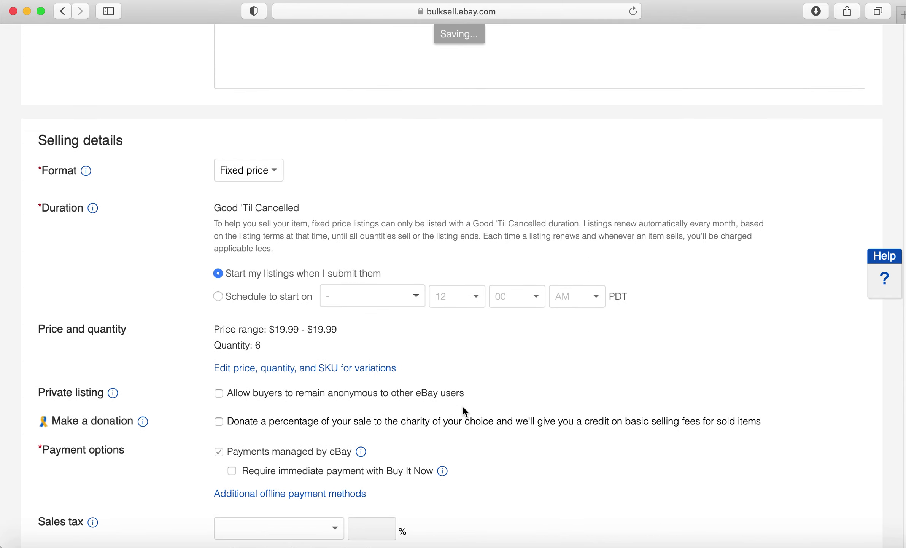
{"action": "scroll", "coordinate": [463, 411], "scroll_direction": "down", "scroll_amount": 10}
{"action": "scroll", "coordinate": [464, 411], "scroll_direction": "down", "scroll_amount": 10}
{"action": "scroll", "coordinate": [464, 411], "scroll_direction": "down", "scroll_amount": 2}
{"action": "scroll", "coordinate": [464, 411], "scroll_direction": "down", "scroll_amount": 5}
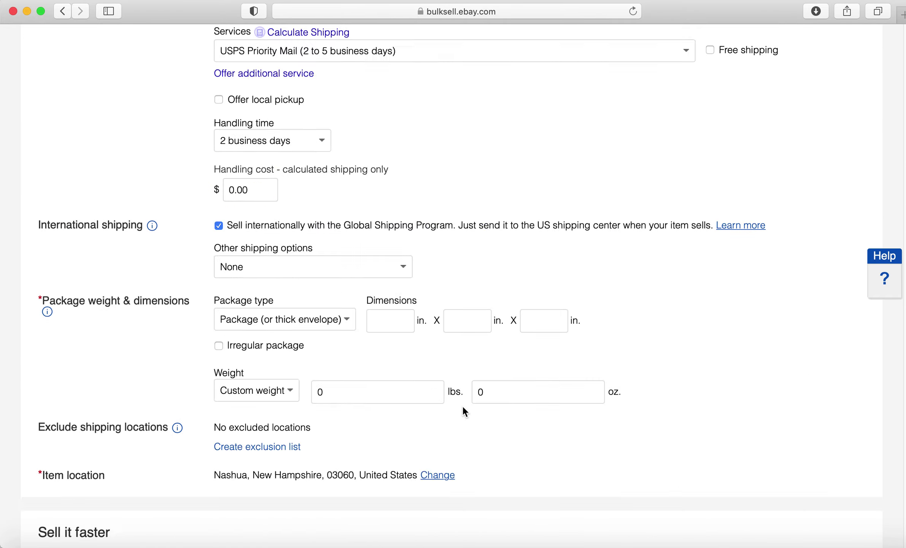
{"action": "scroll", "coordinate": [463, 411], "scroll_direction": "down", "scroll_amount": 10}
{"action": "scroll", "coordinate": [463, 410], "scroll_direction": "up", "scroll_amount": 1}
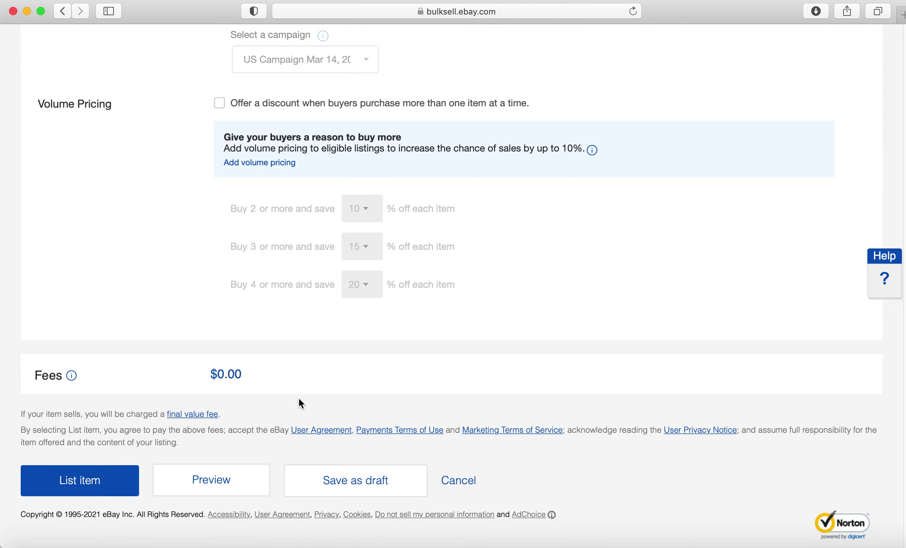
- Save the floral top listing as a draft
{"action": "left_click", "coordinate": [345, 489]}
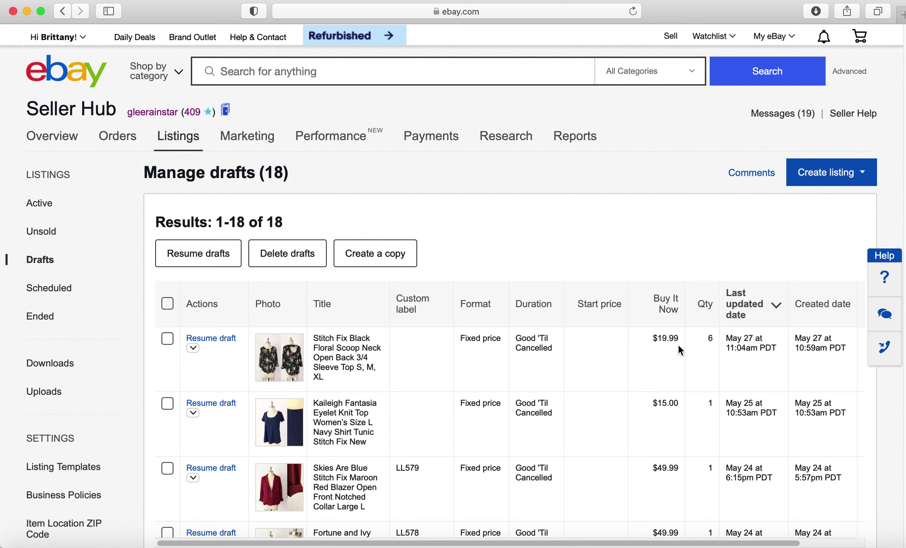
{"action": "double_click", "coordinate": [711, 339]}
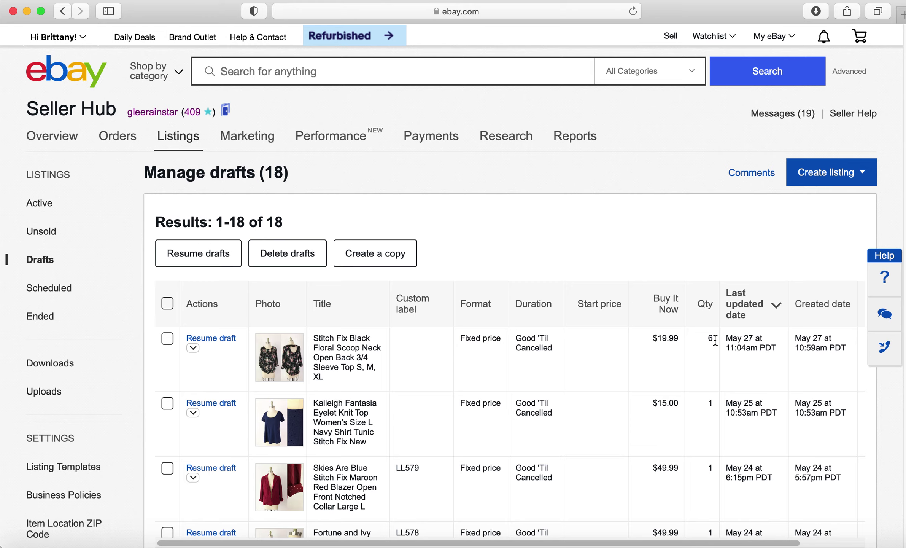